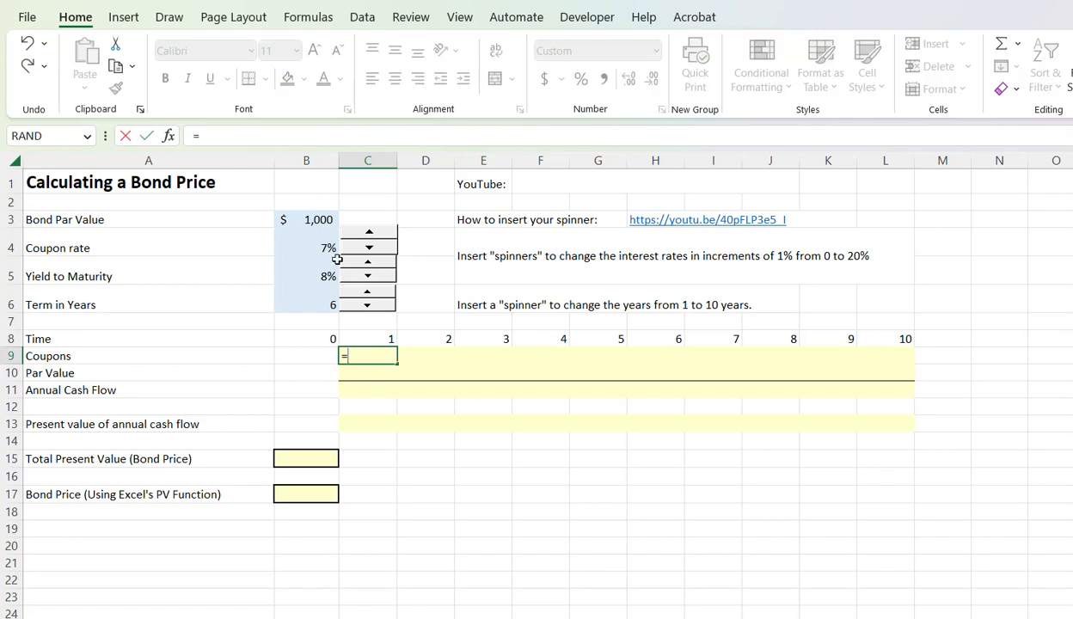
Complete the year 1 coupon formula in C9 as =$B$4*$B$3, multiplying coupon rate by par value with absolute references
left_click(326, 248)
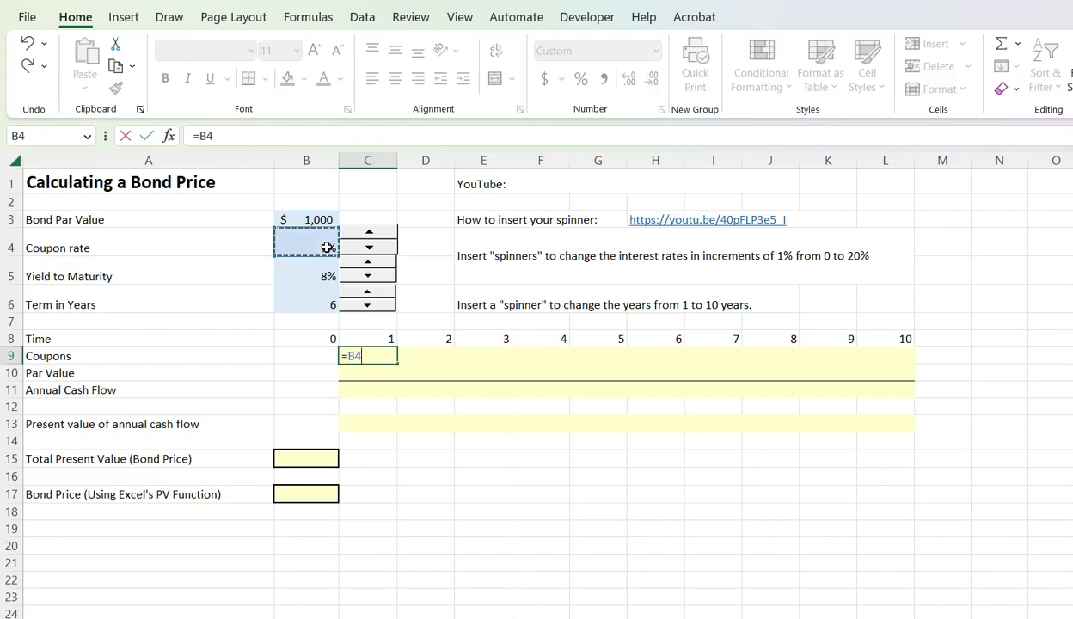
type("*")
left_click(308, 219)
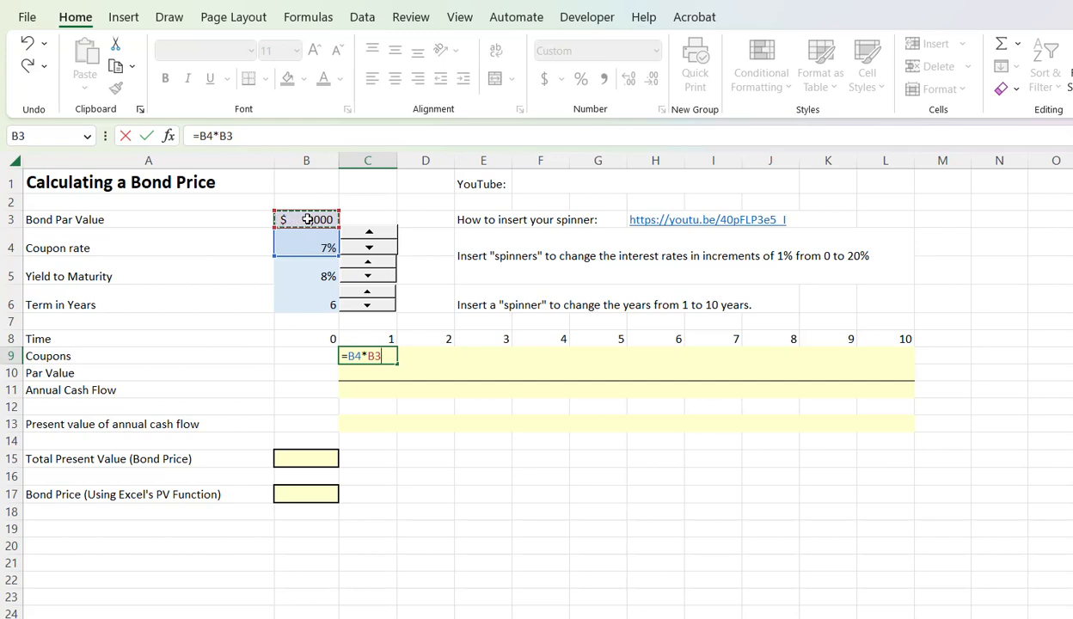
key("F4")
left_click(210, 137)
key("F4")
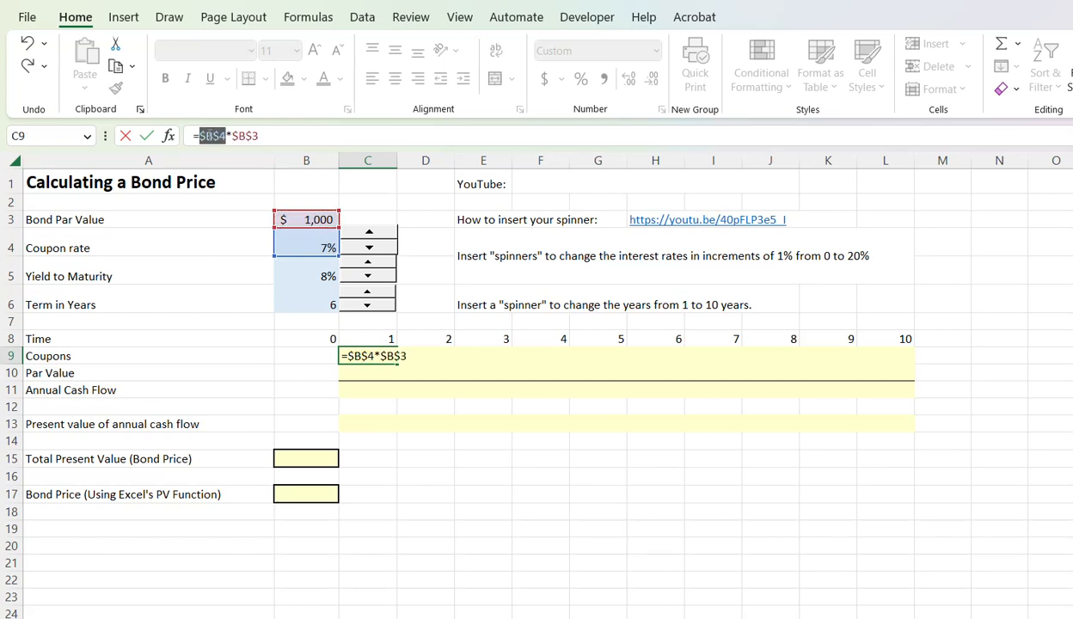
key("Return")
Fill the coupon formula from C9 across to L9, and clear the coupons for years 7 to 10
left_click(378, 357)
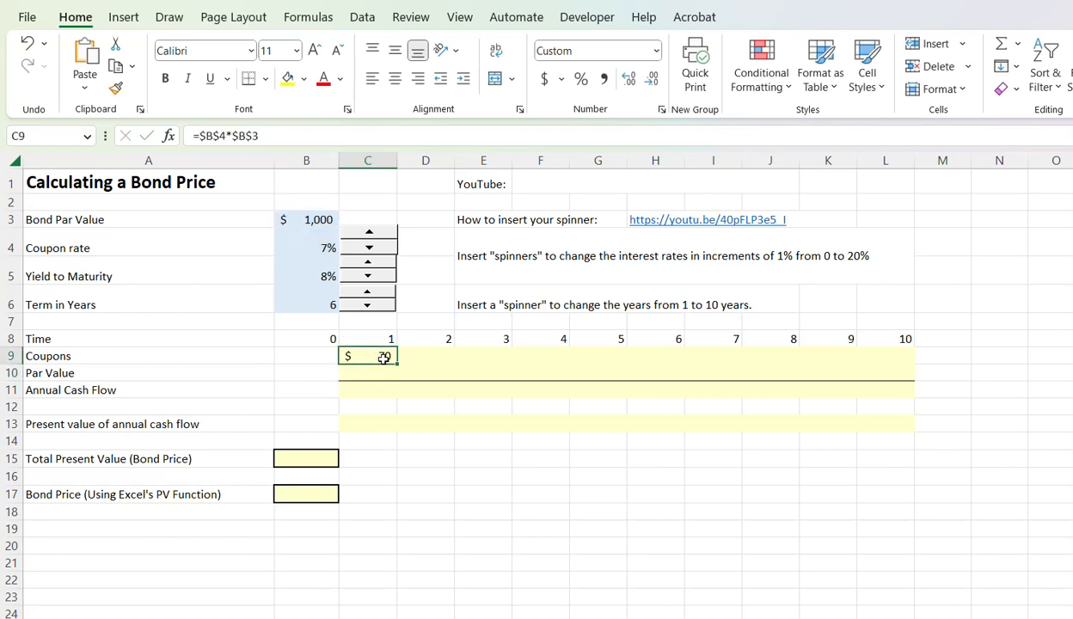
left_click_drag(399, 365, 885, 419)
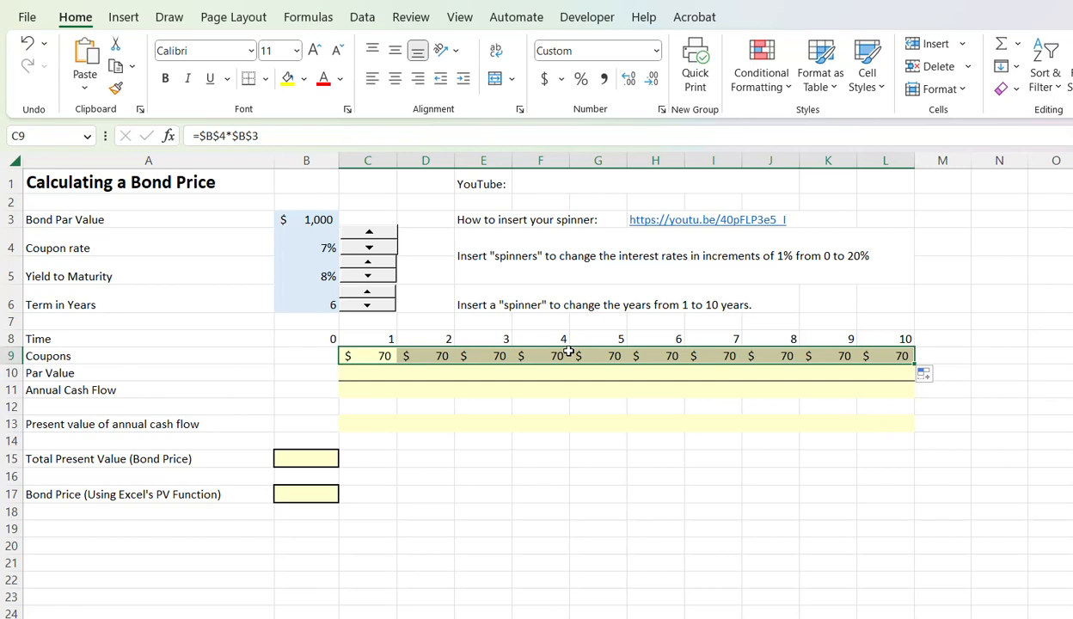
left_click(301, 304)
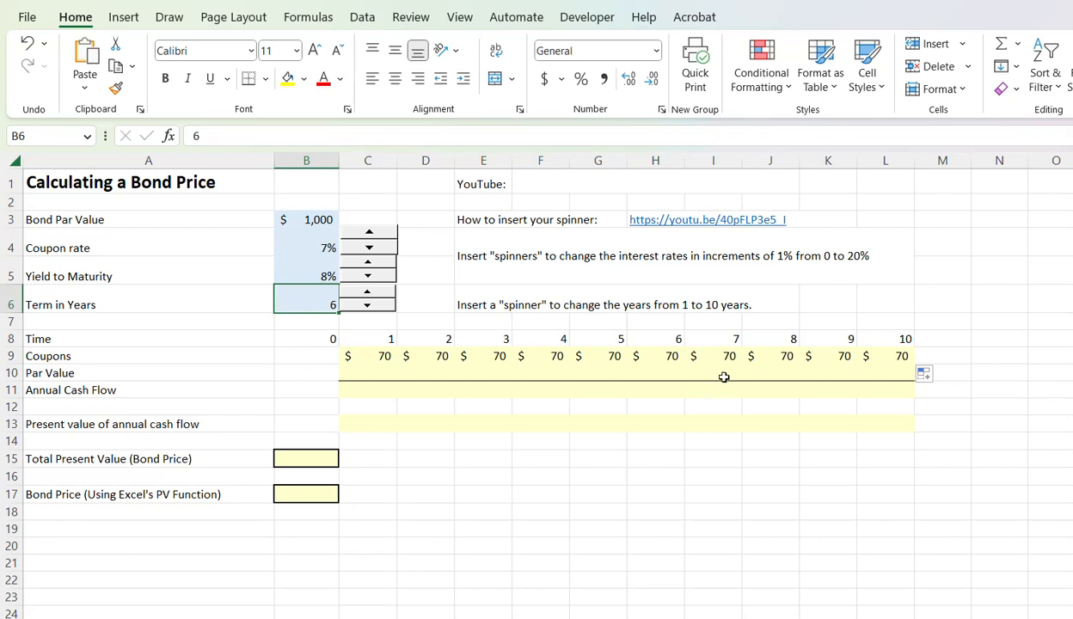
left_click_drag(727, 362, 894, 358)
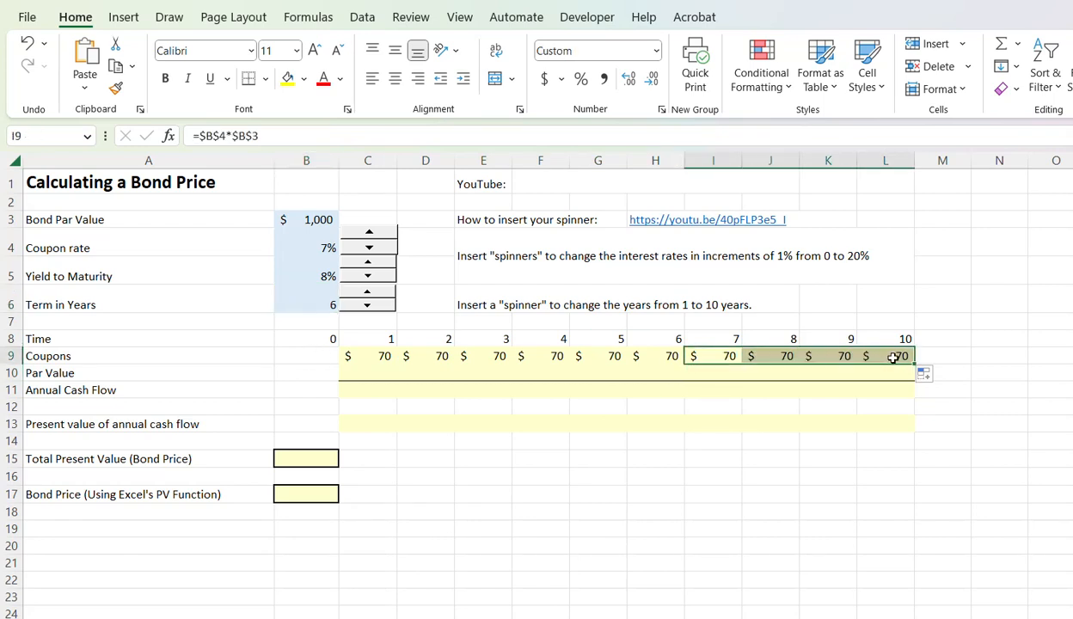
key("Delete")
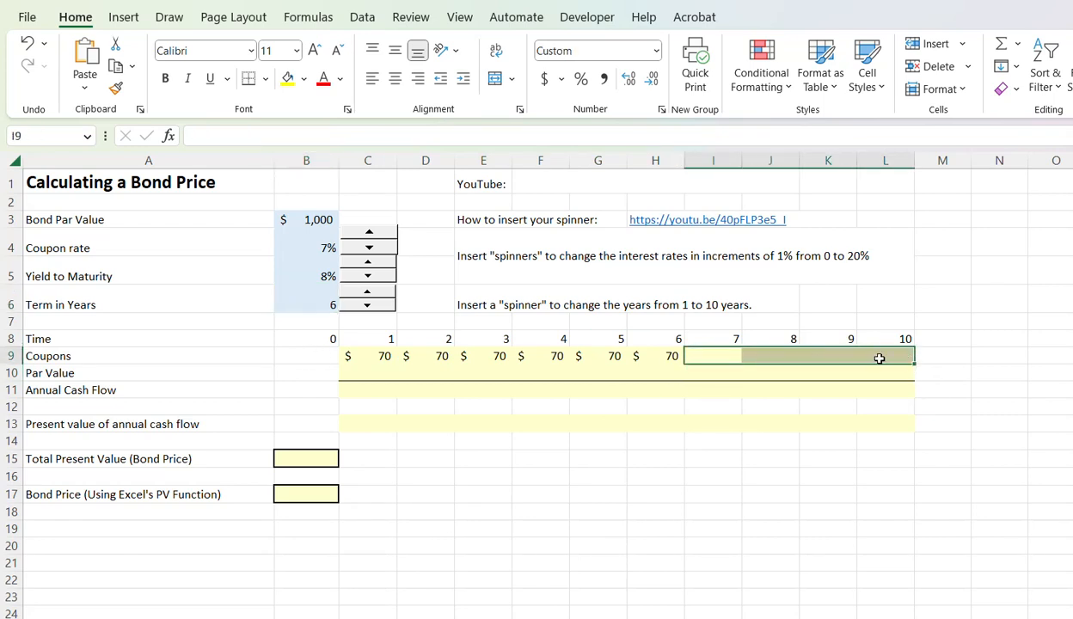
Raise the bond's term to 7 years with its spinner
left_click(379, 293)
left_click(368, 356)
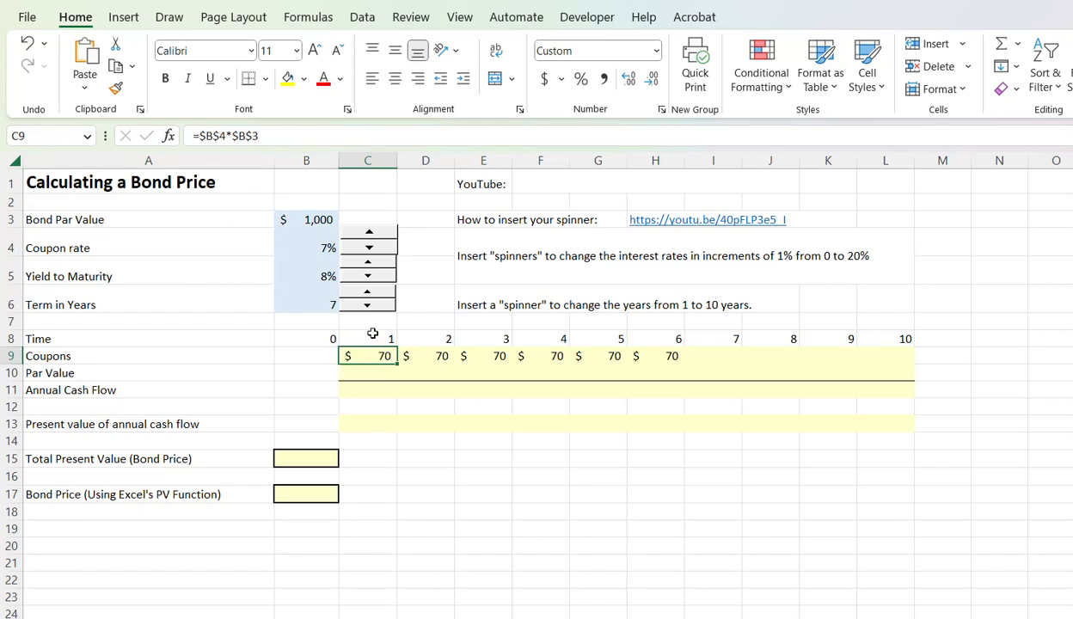
left_click(789, 339)
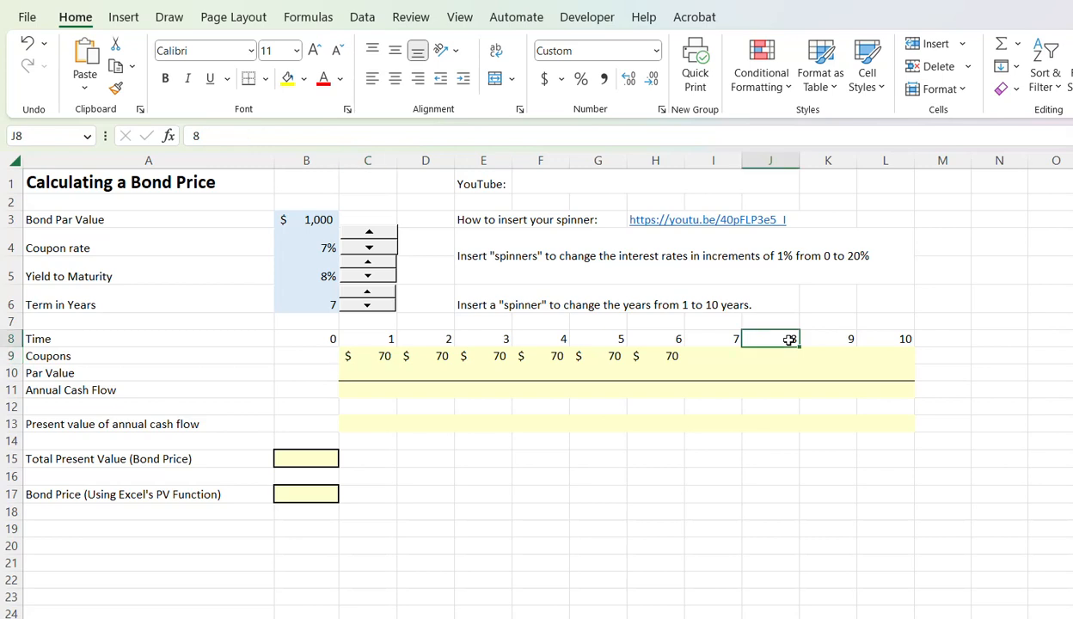
left_click(317, 297)
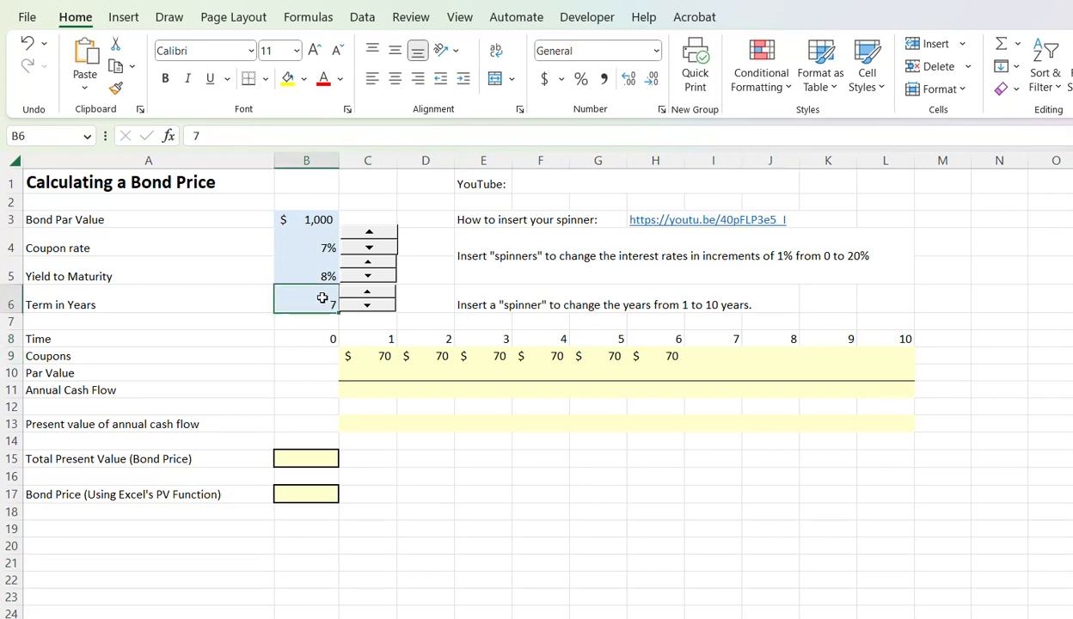
left_click(780, 359)
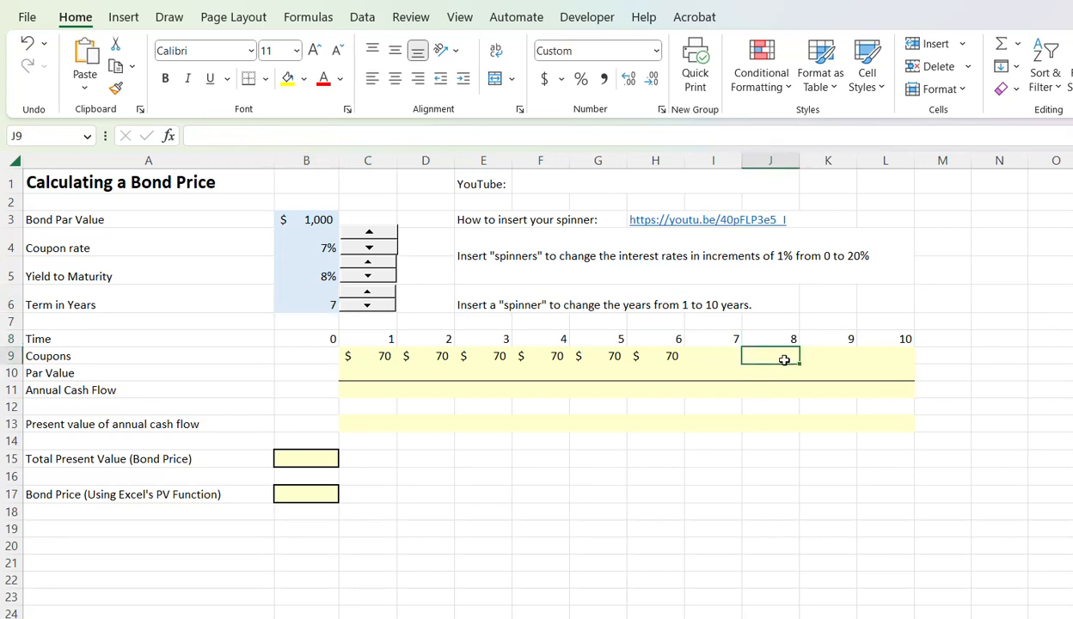
Wrap the C9 coupon formula in an IF that returns 0 beyond the term: =IF(C8>$B$6,0,$B$4*$B$3)
left_click(369, 347)
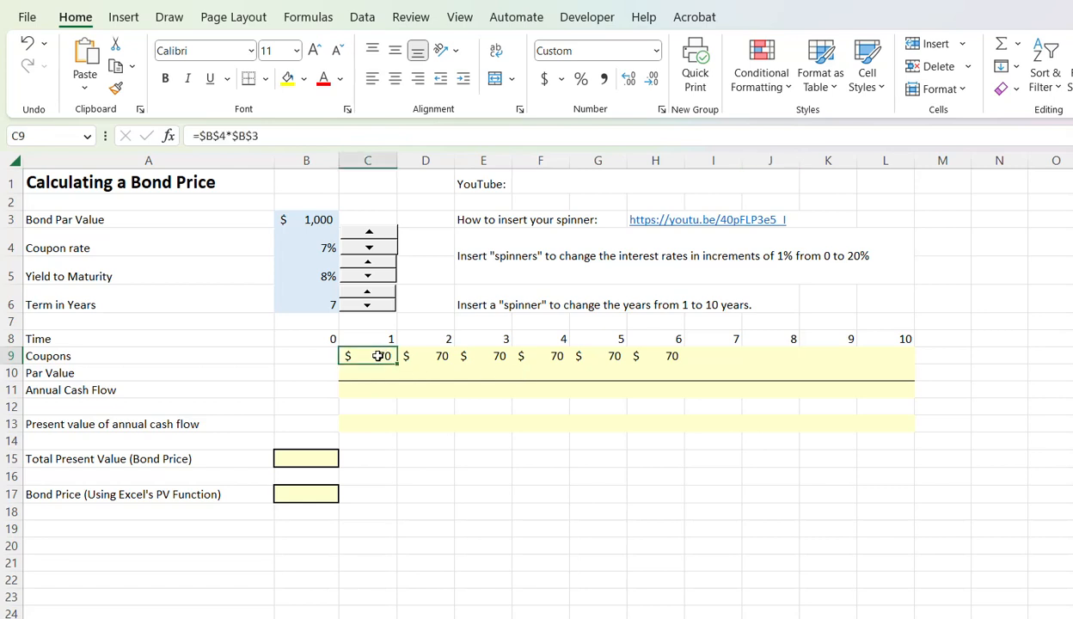
left_click(196, 138)
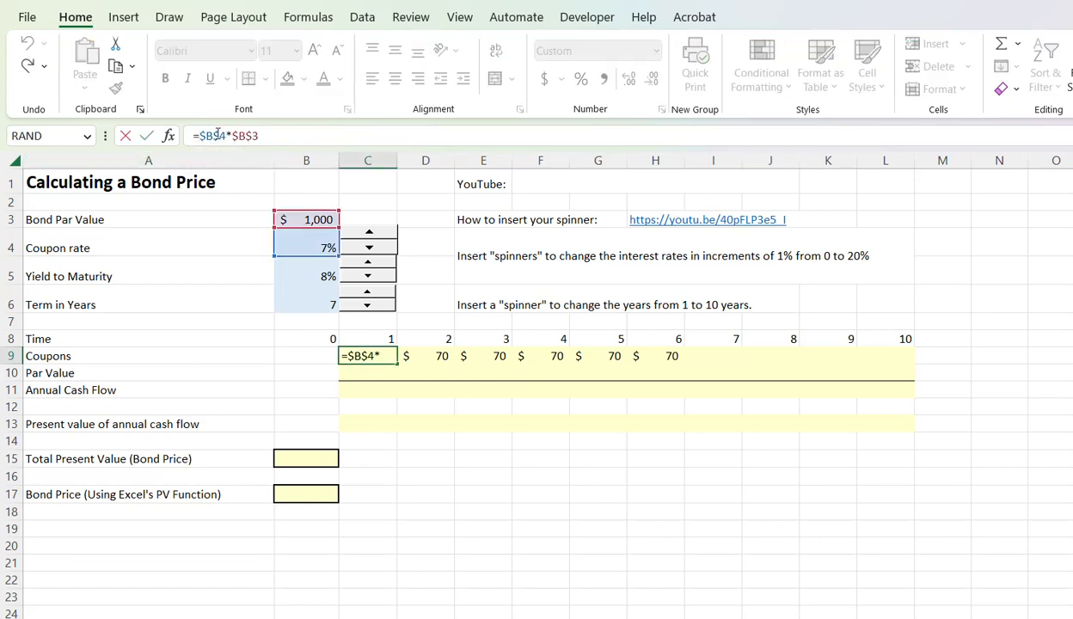
type("if(")
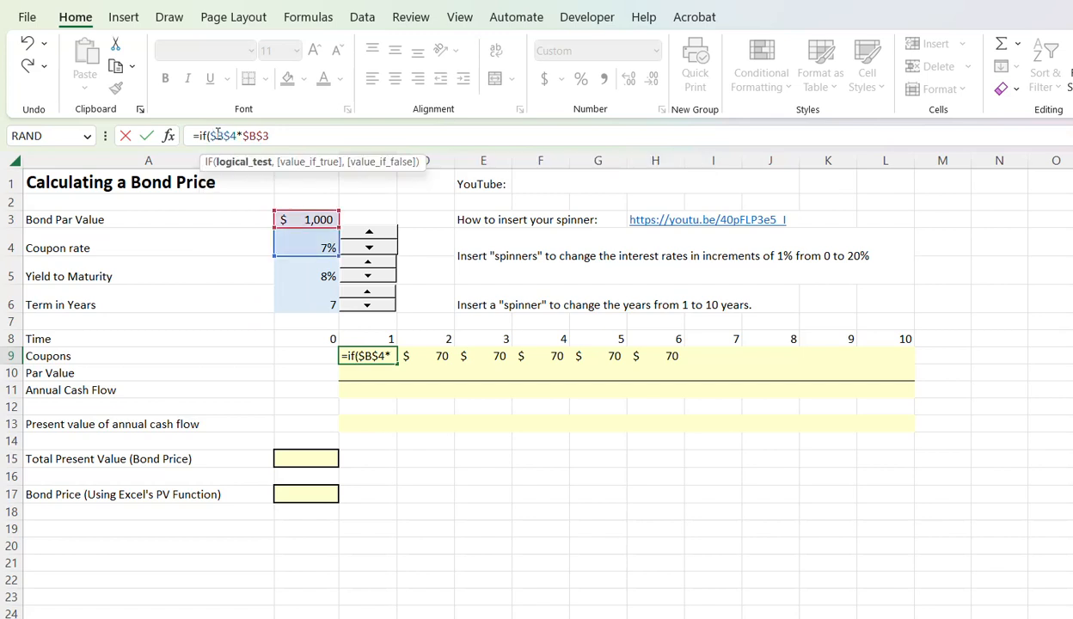
left_click(378, 337)
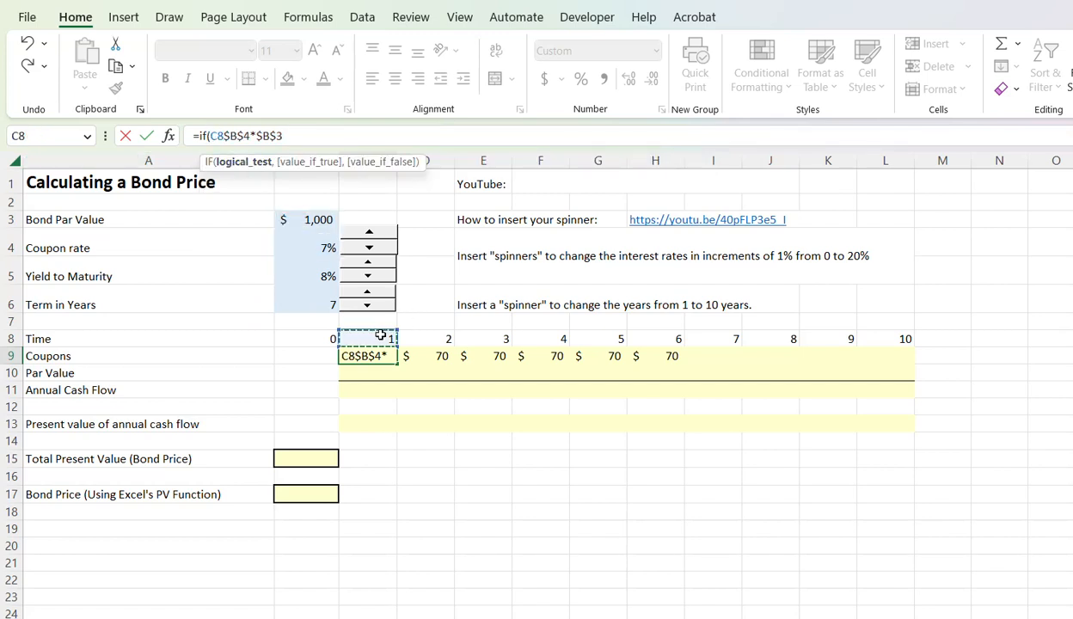
type(">")
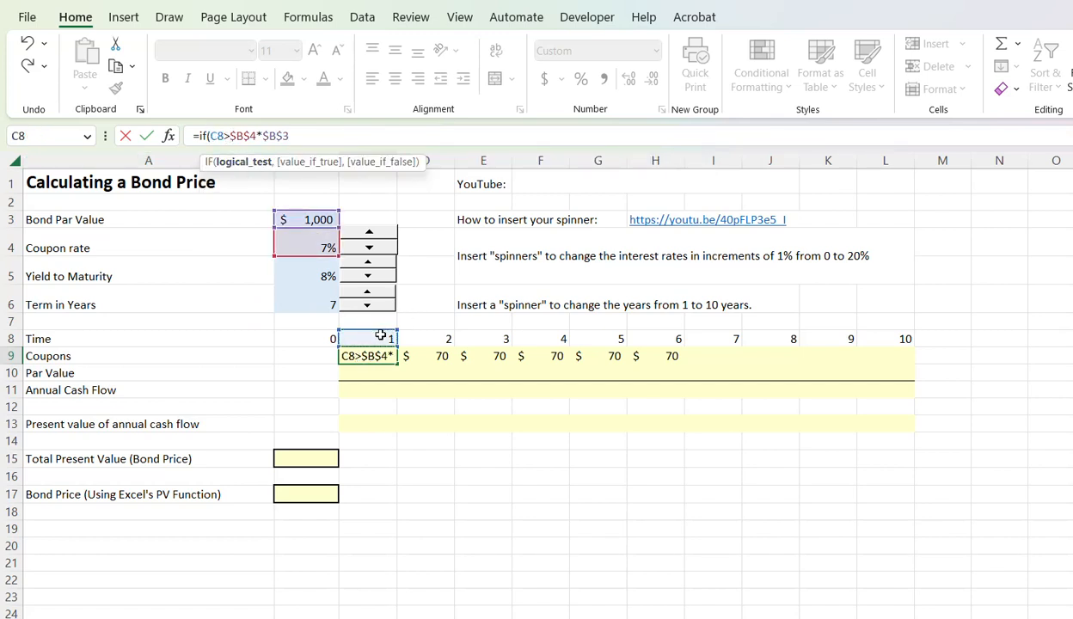
left_click(320, 304)
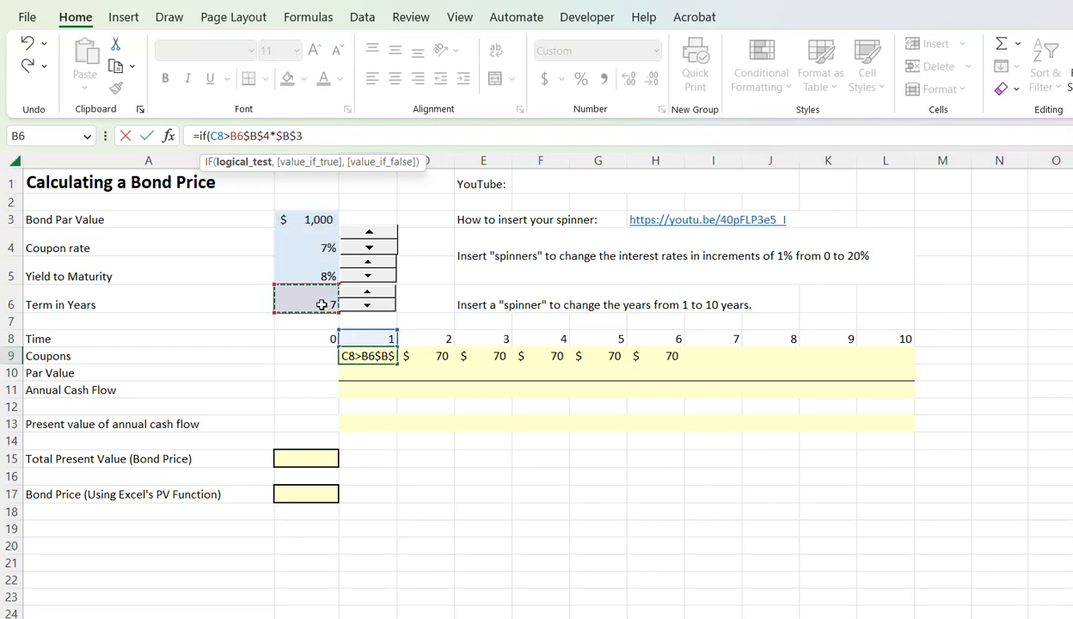
key("F4")
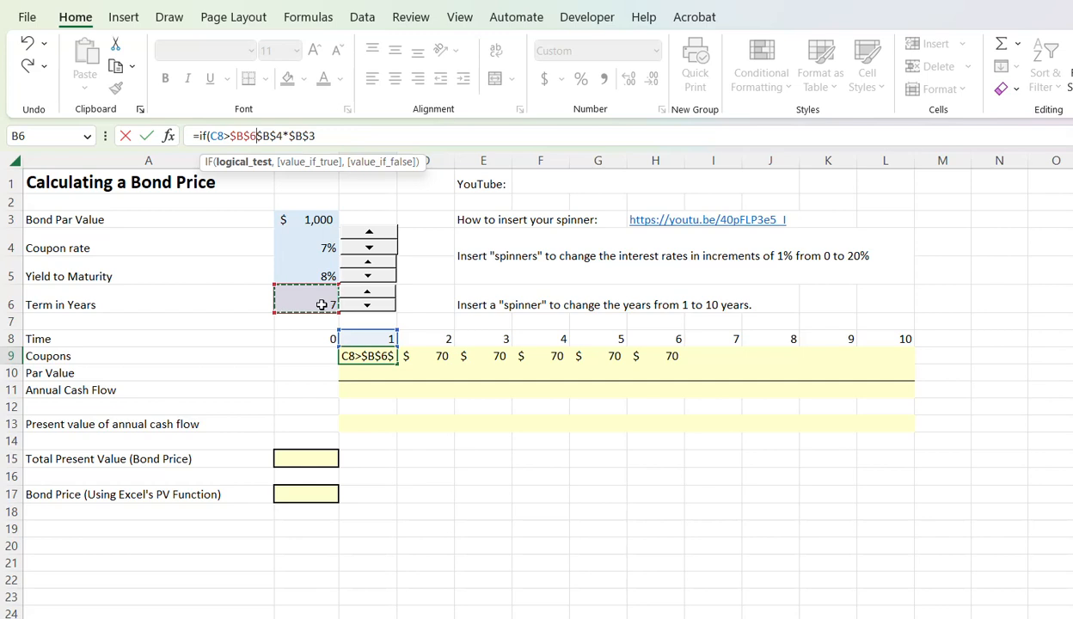
type(",")
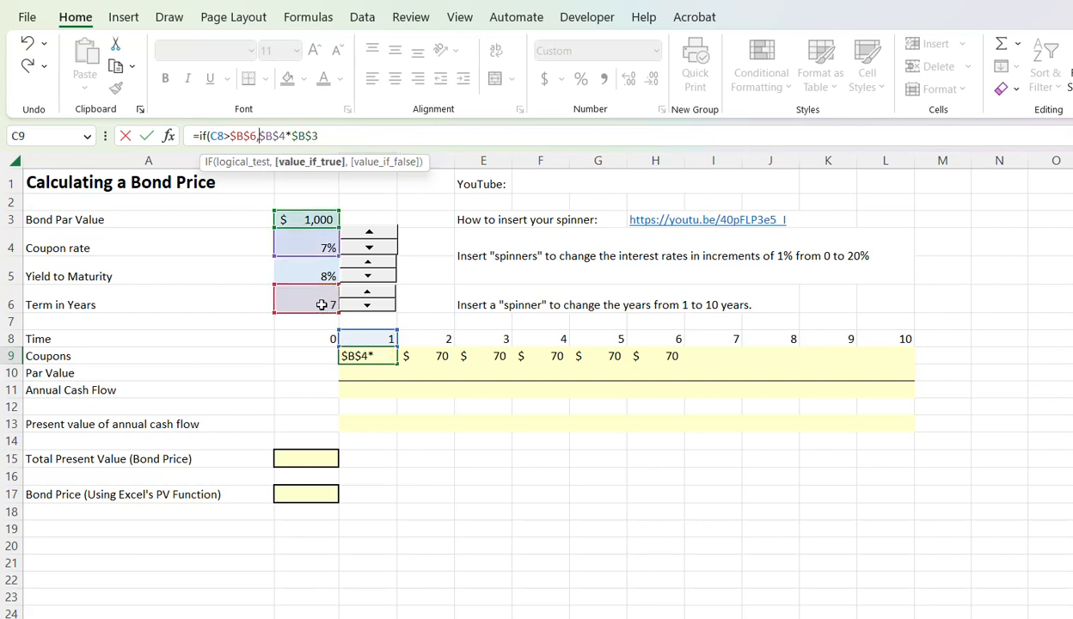
type("0")
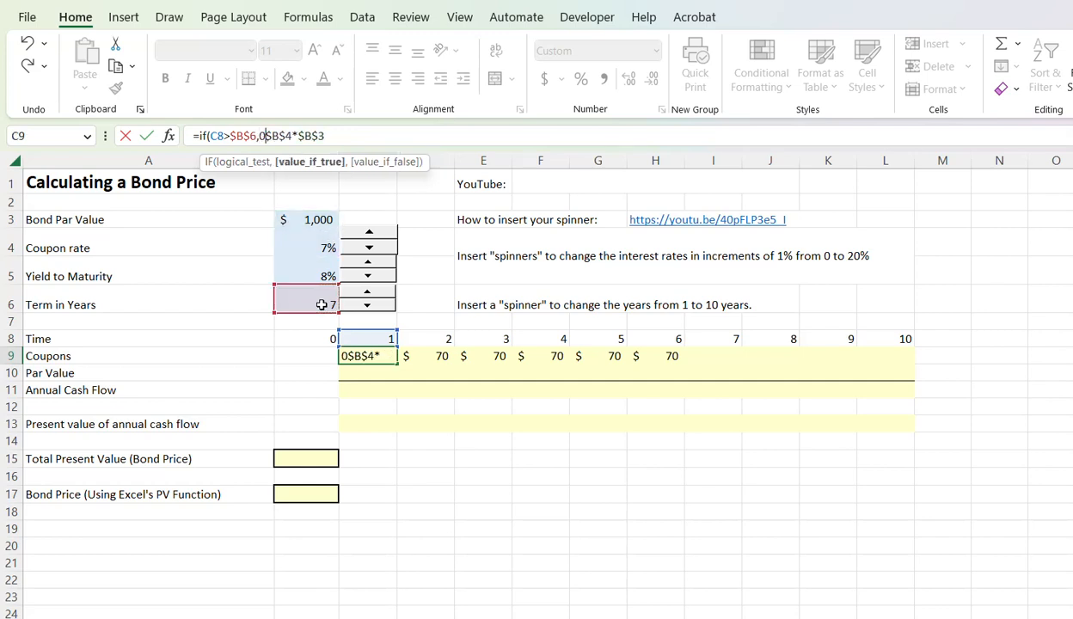
type(",")
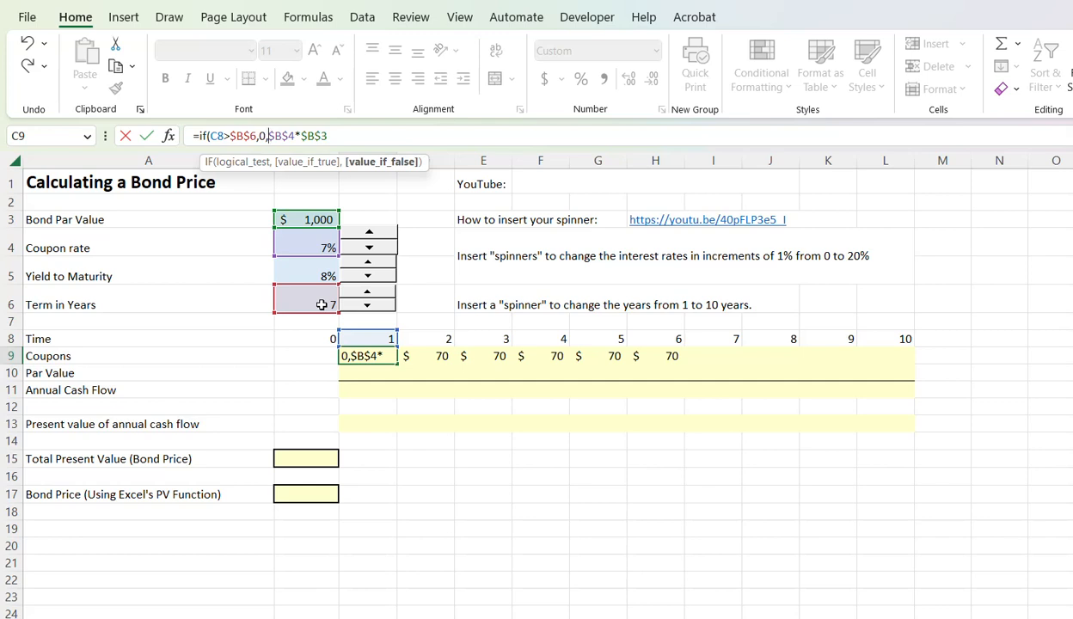
left_click(355, 139)
key("Return")
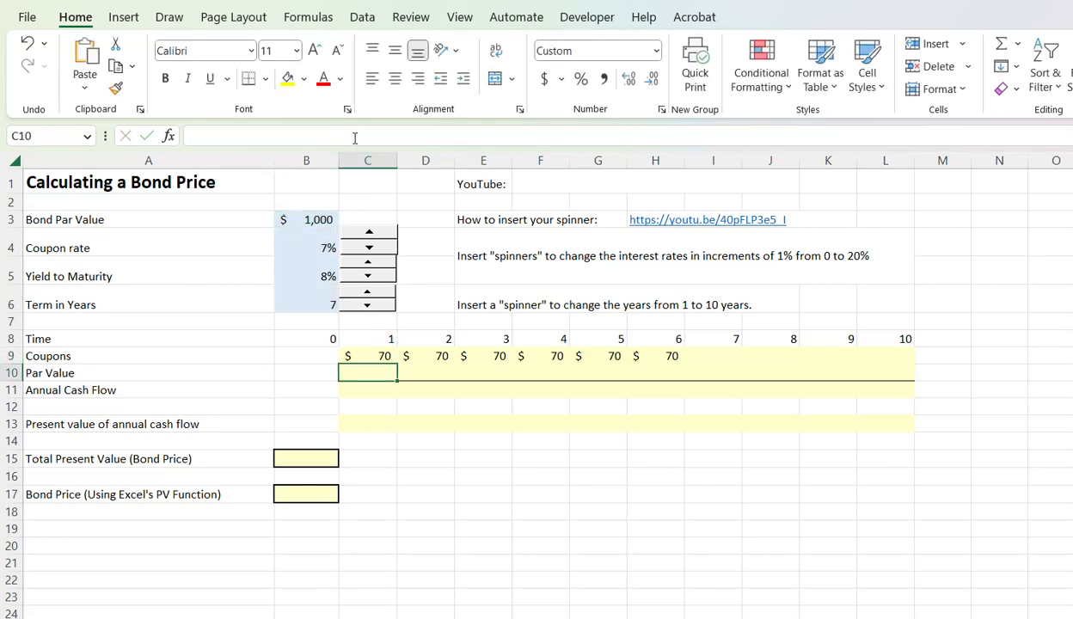
Fill the IF coupon formula from C9 across to L9 and lower the term to 5 years with the spinner
left_click(386, 357)
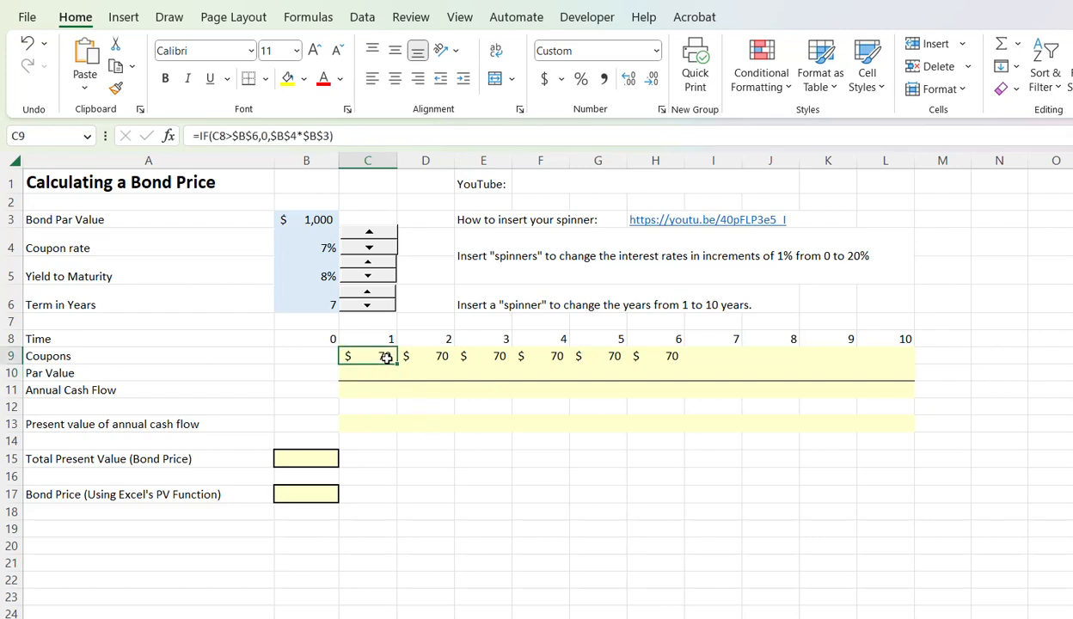
left_click_drag(395, 365, 898, 410)
left_click(367, 306)
left_click_drag(657, 354, 872, 359)
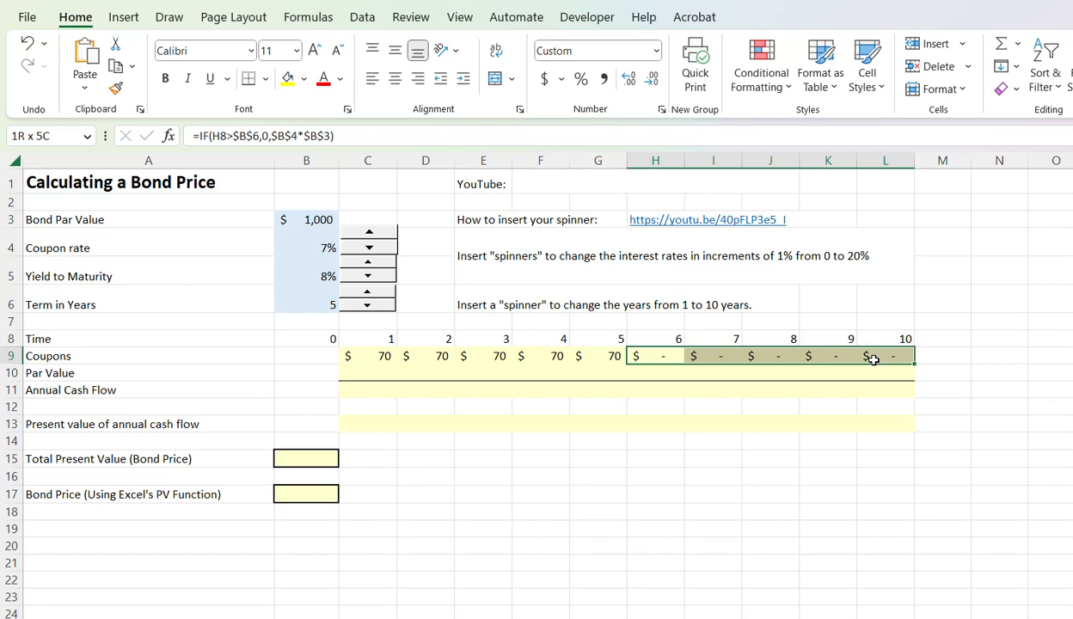
Replace the IF's true value in C9 with the quoted text "fred" and fill the formula across to L9
left_click(371, 350)
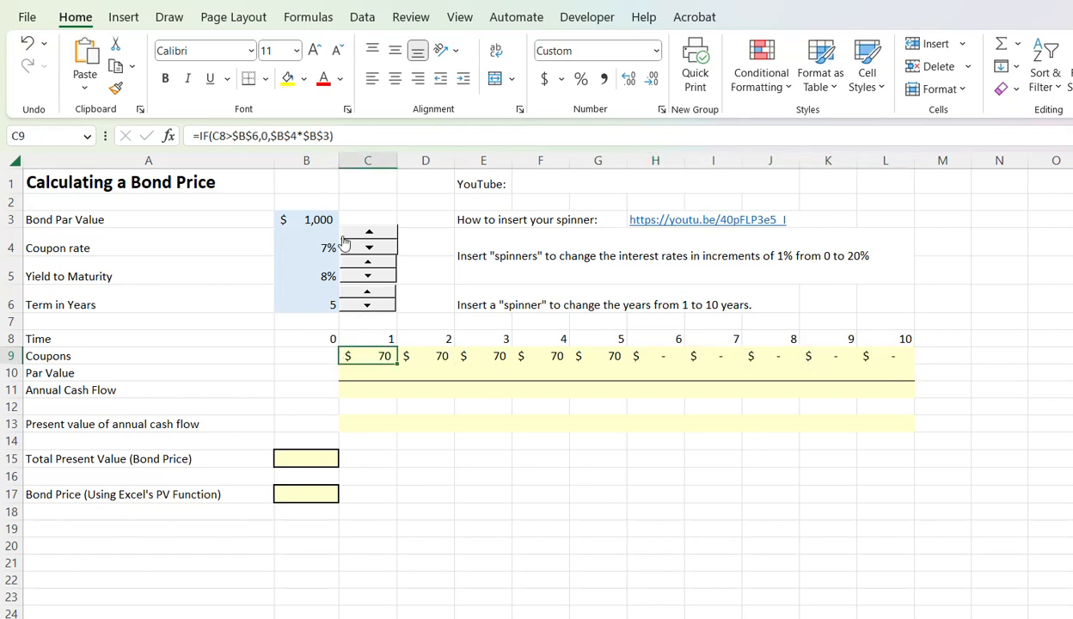
left_click(263, 136)
double_click(264, 136)
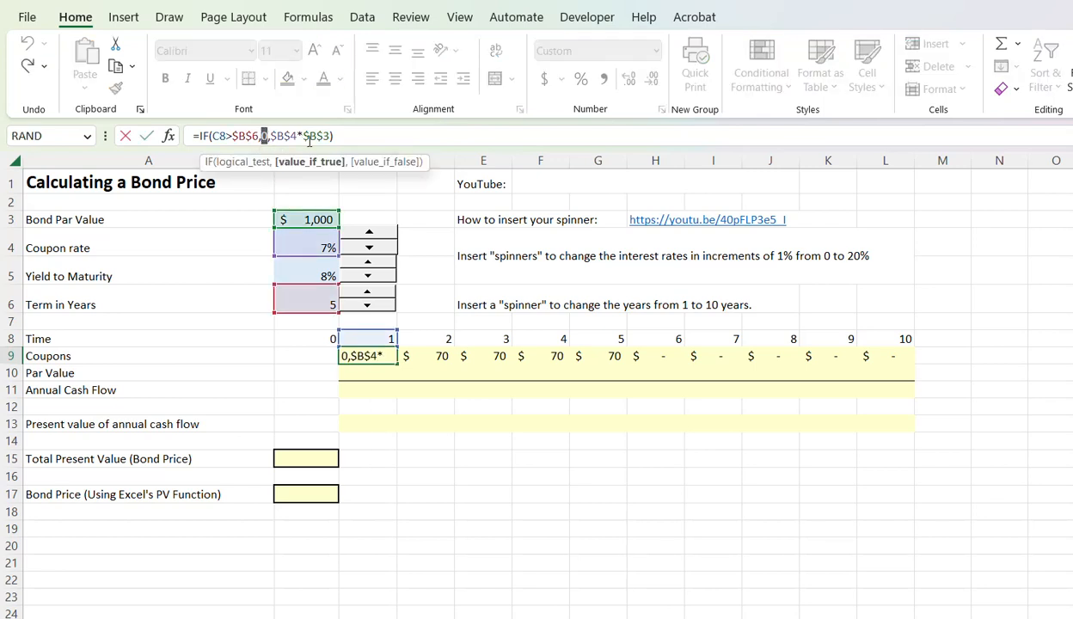
type("\"\"")
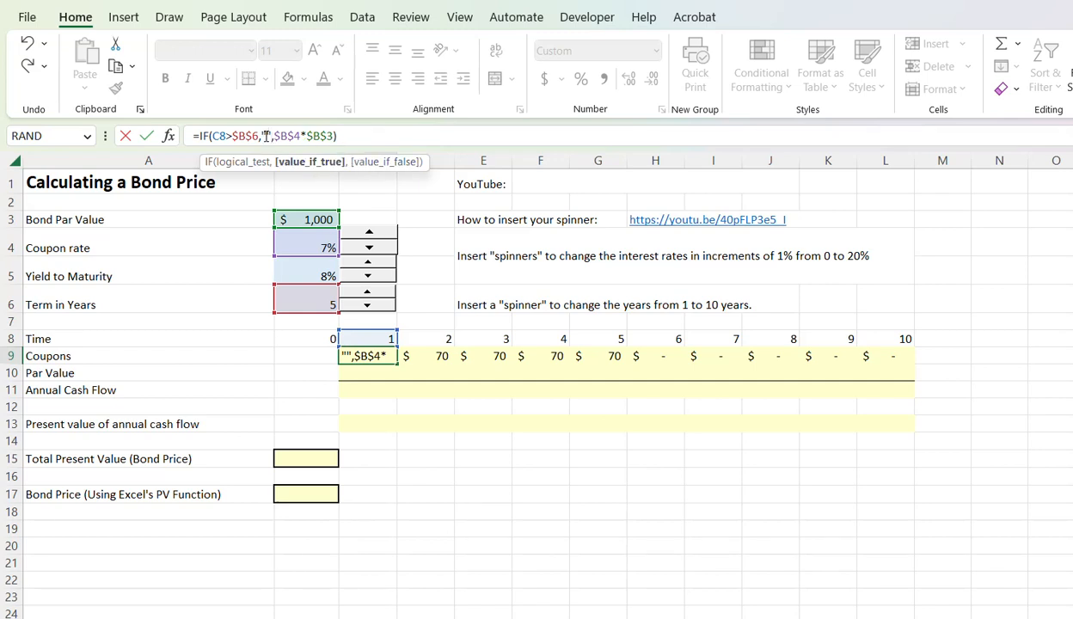
type("fred")
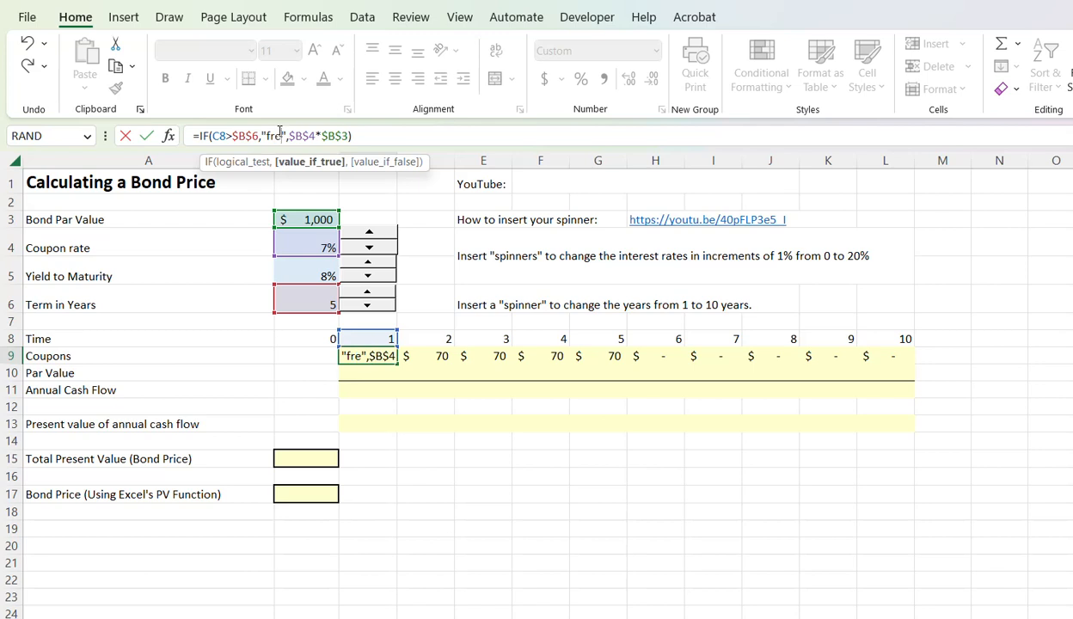
key("Return")
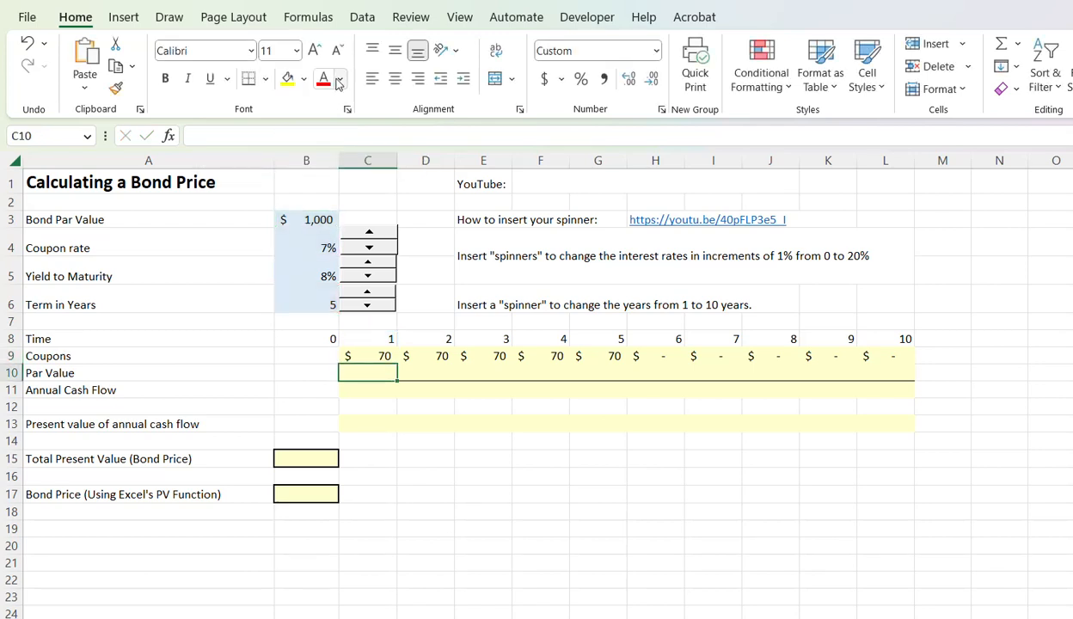
left_click(365, 344)
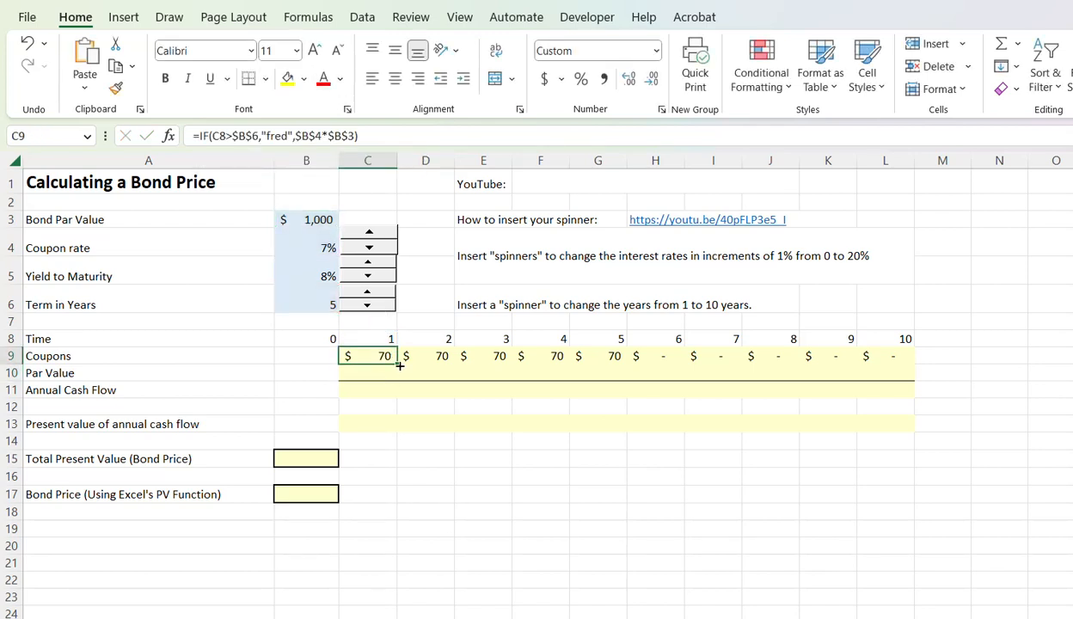
left_click_drag(397, 362, 892, 355)
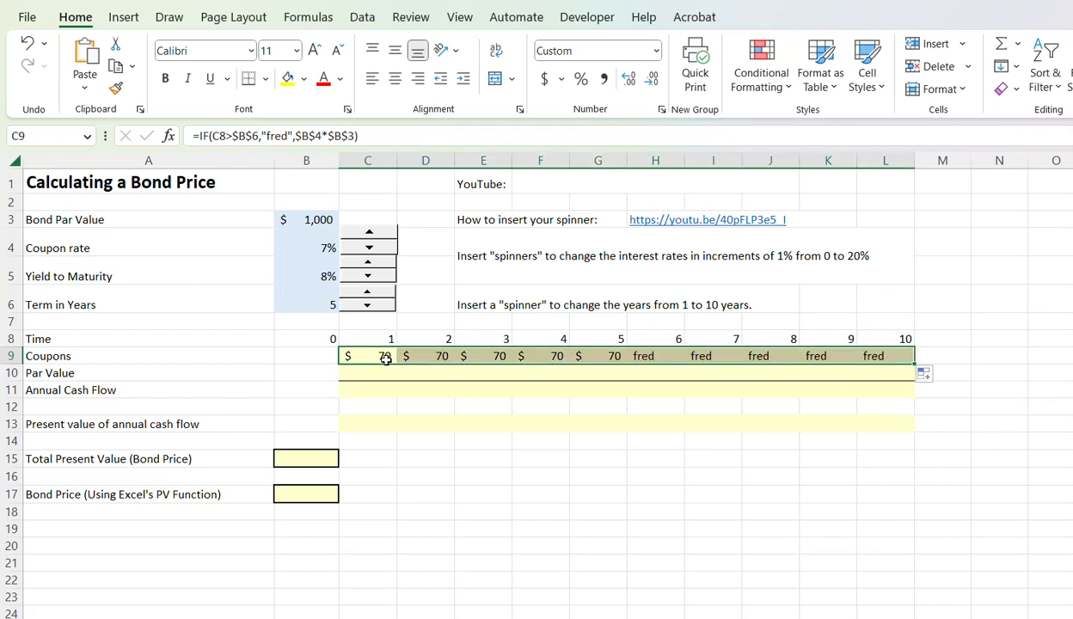
Remove the word fred from the C9 formula, giving =IF(C8>$B$6,"",$B$4*$B$3), and fill it across to L9
left_click(386, 359)
left_click(267, 136)
left_click_drag(267, 136, 289, 135)
key("BackSpace")
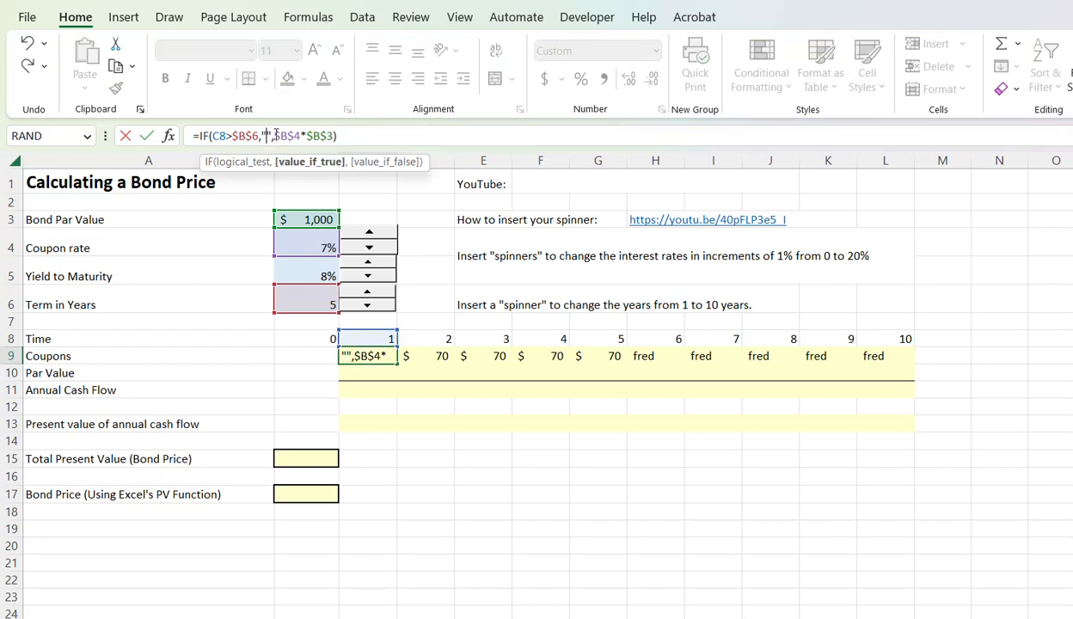
key("Return")
left_click(378, 348)
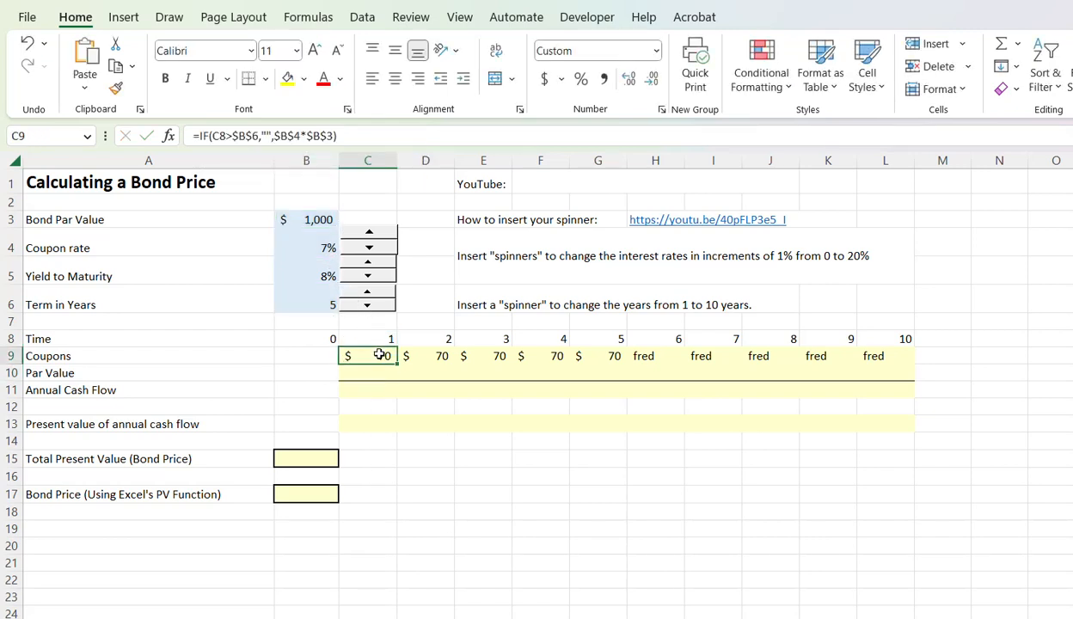
left_click_drag(399, 364, 862, 362)
left_click(378, 367)
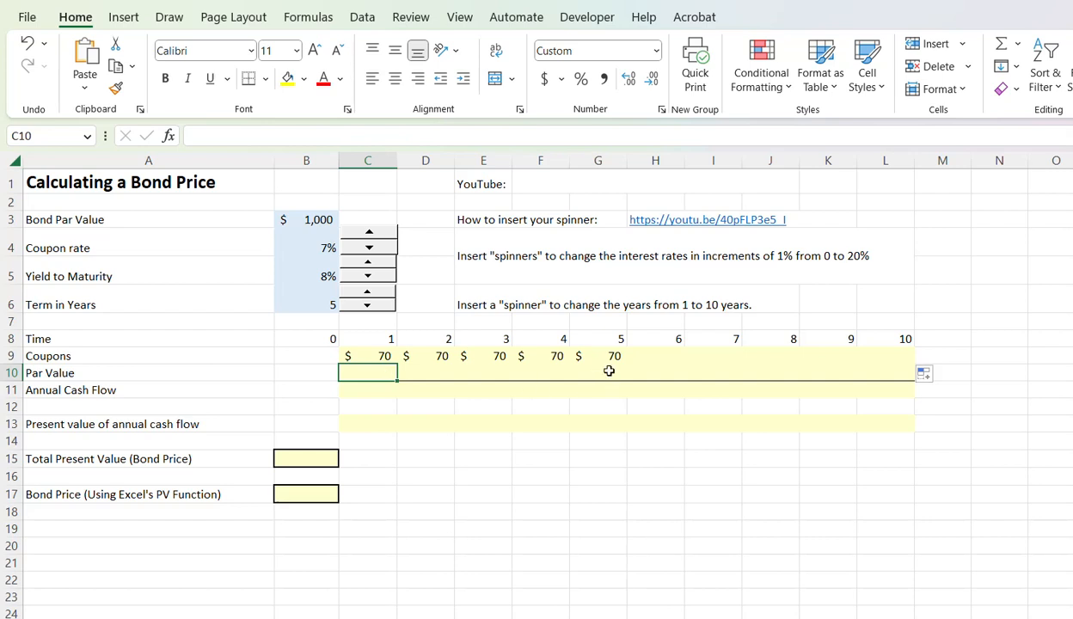
Enter a par value formula in G10 that pays out only when the time equals the term: =IF(G8=$B$6,$B$3,"")
left_click_drag(618, 338, 617, 375)
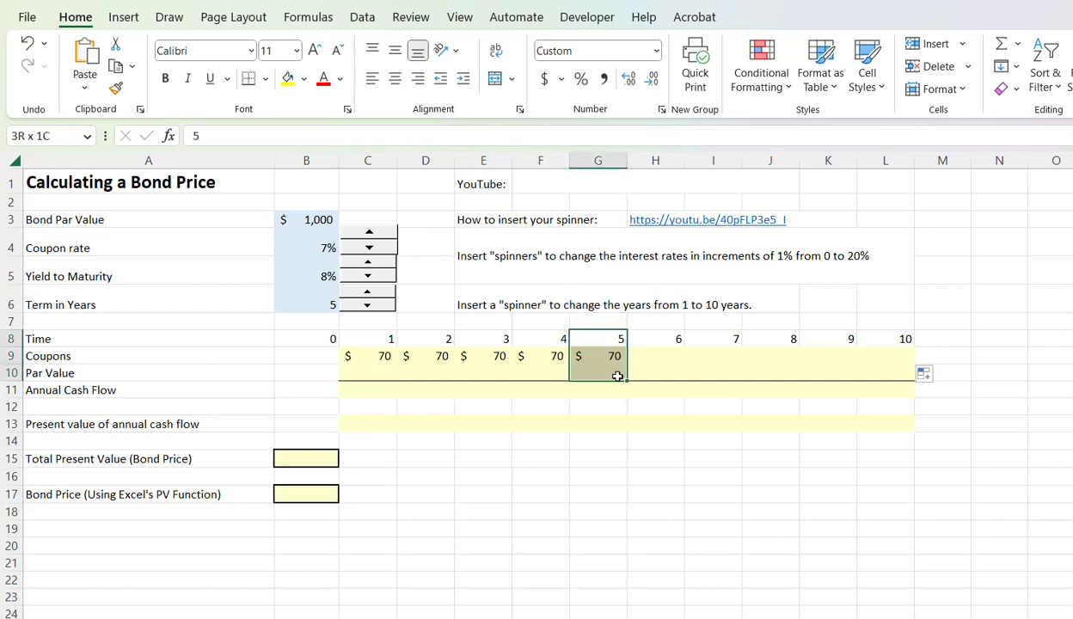
left_click(618, 370)
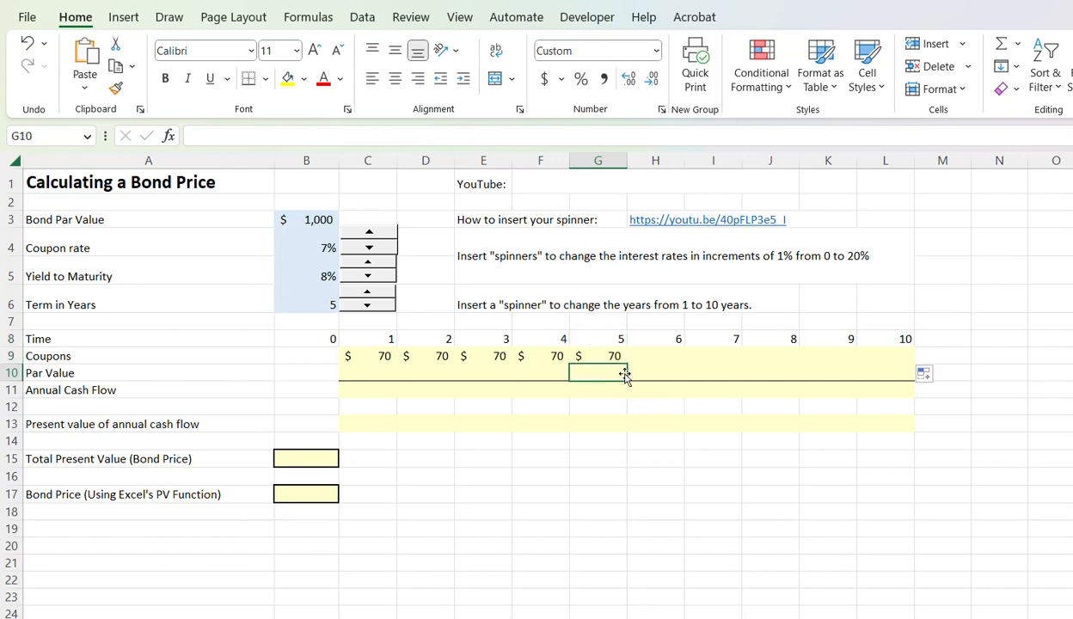
type("=fif")
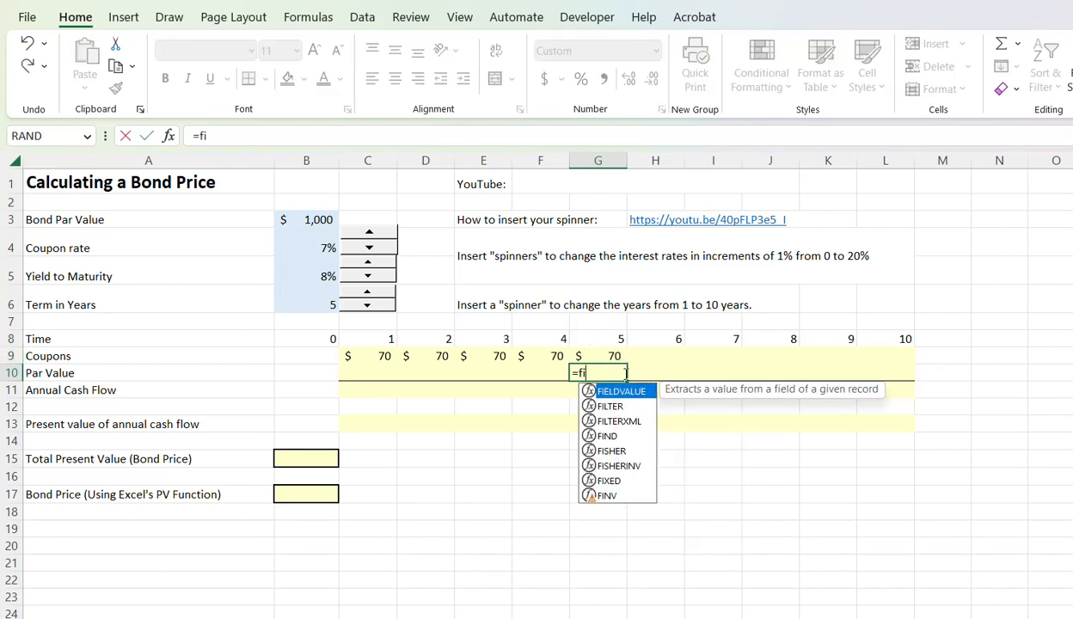
key("BackSpace")
key("BackSpace")
key("BackSpace")
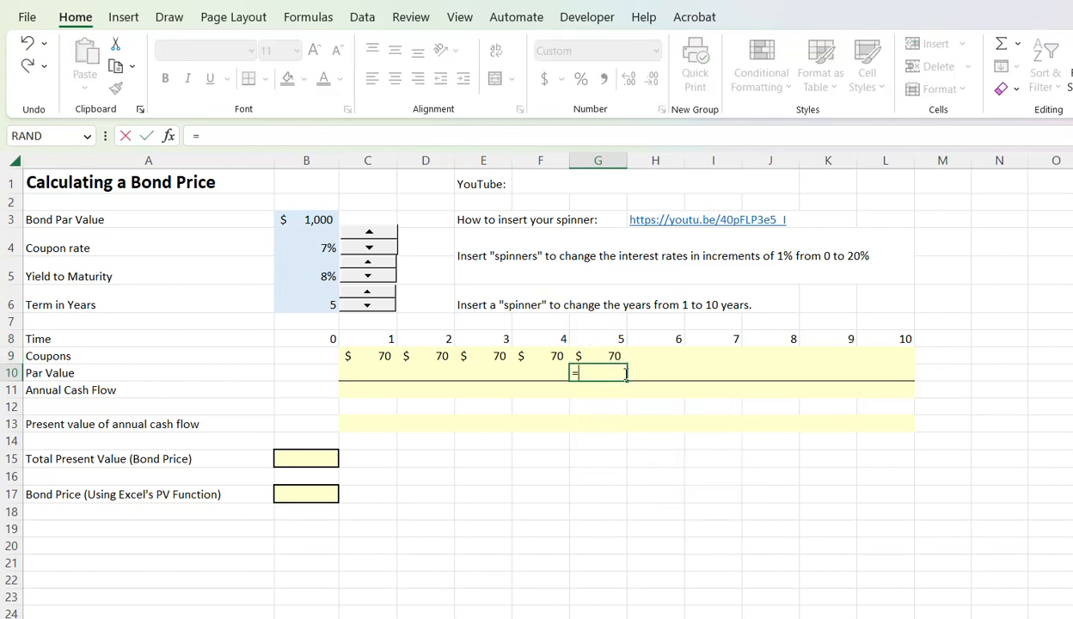
type("if(")
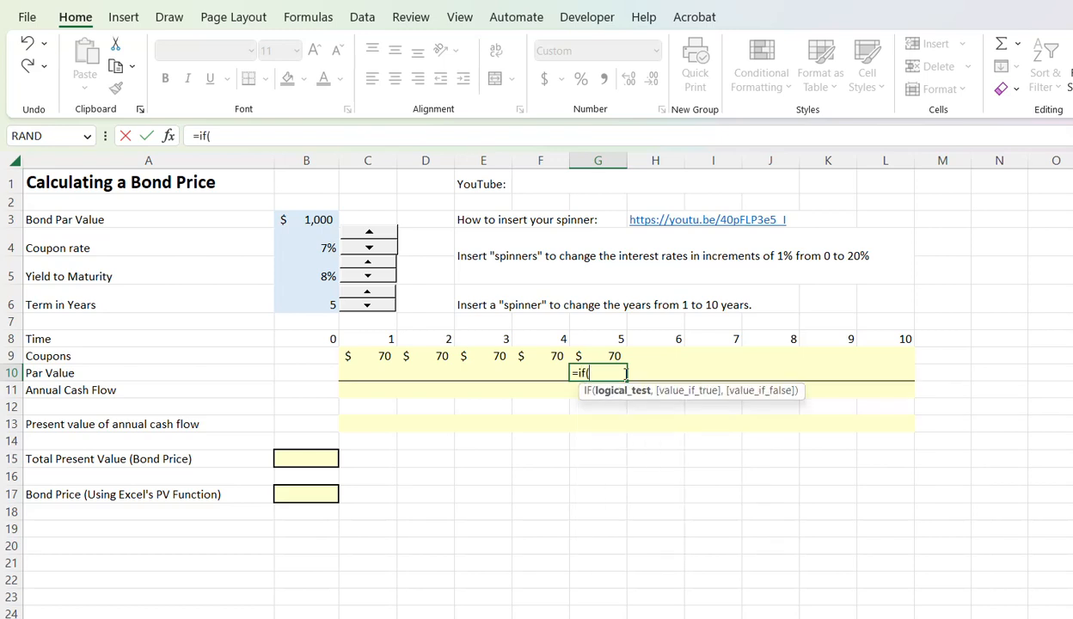
left_click(605, 334)
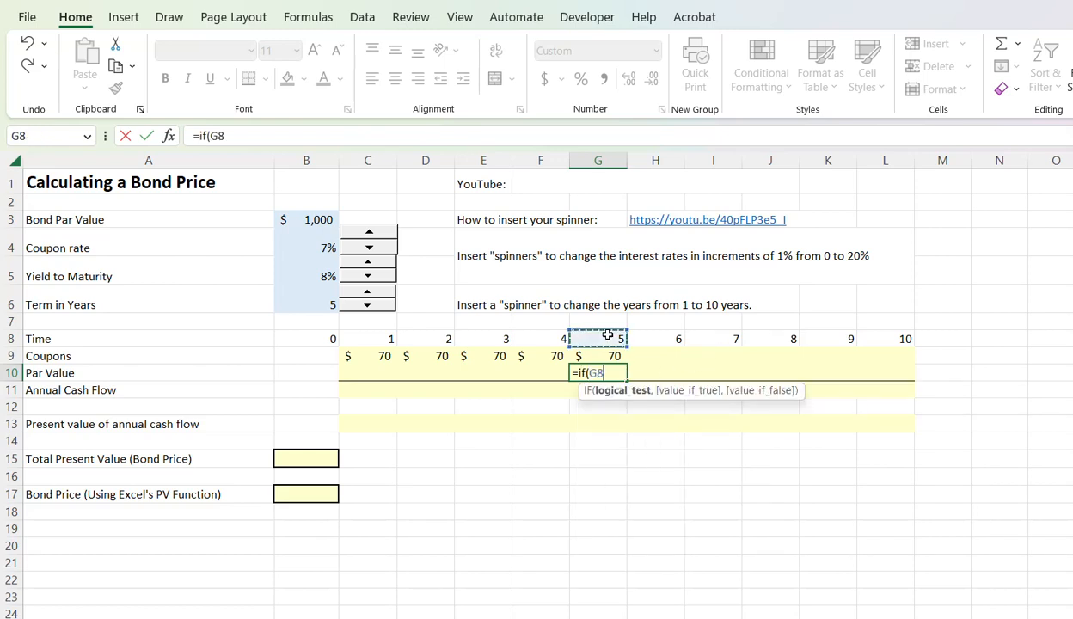
type("=")
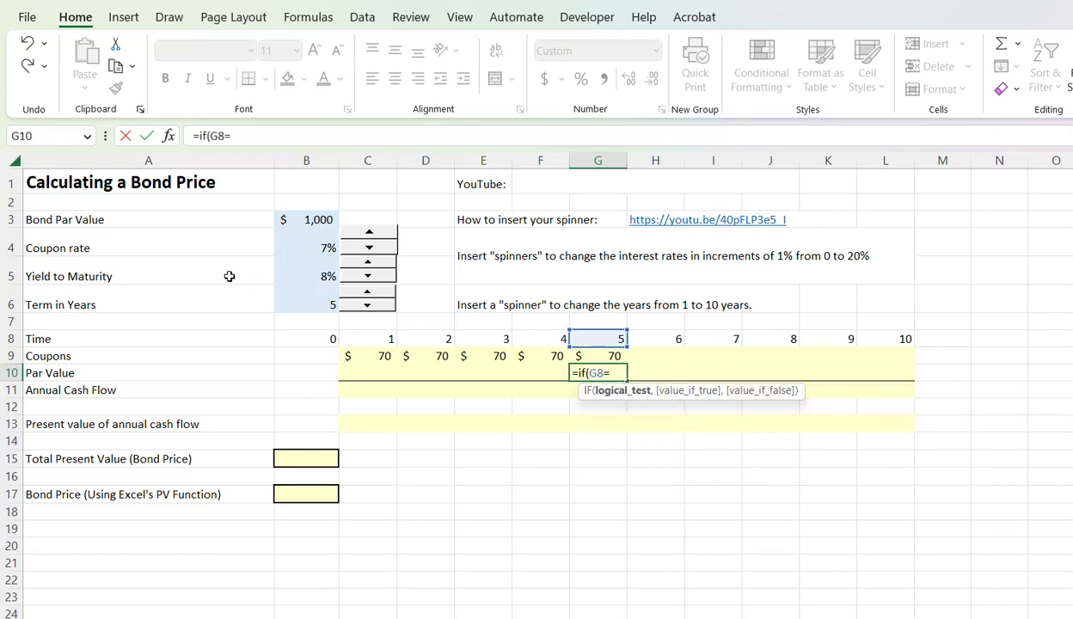
left_click(295, 300)
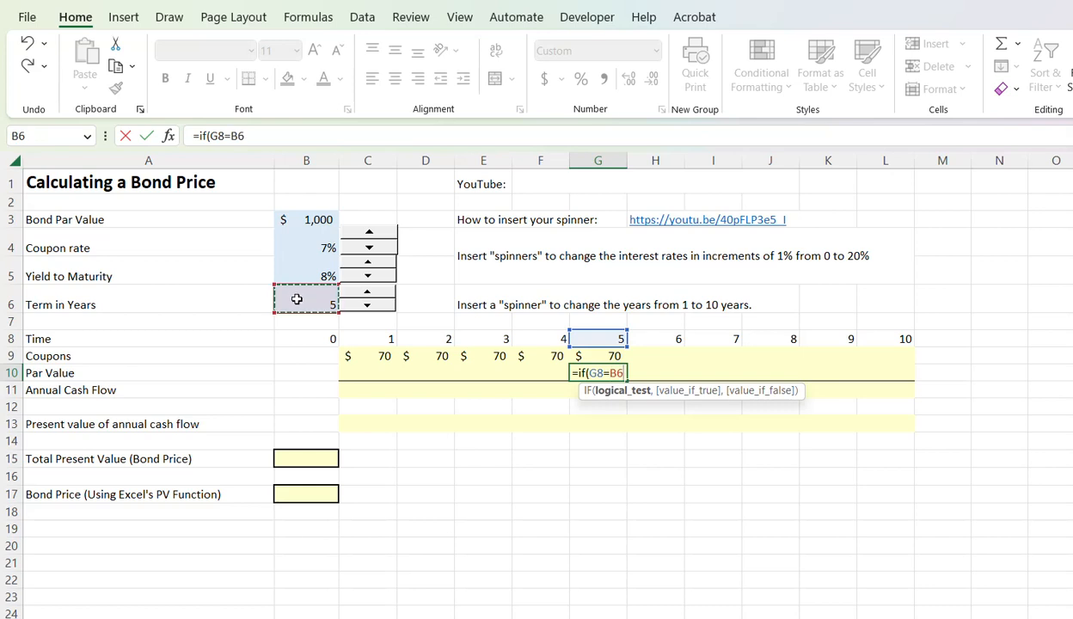
key("F4")
type(",")
left_click(306, 216)
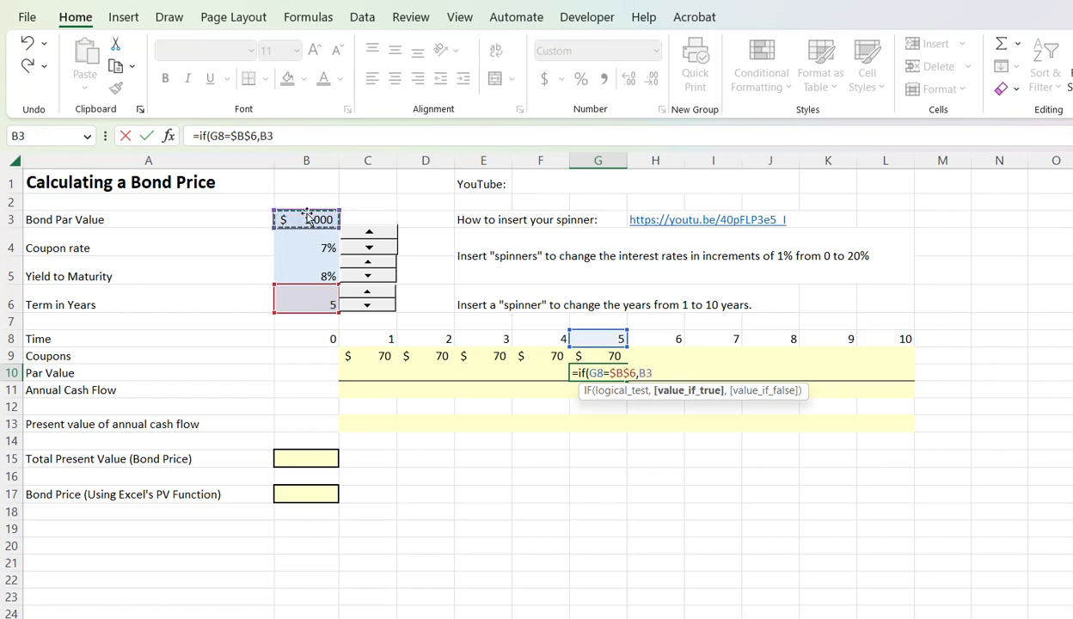
key("F4")
type(",")
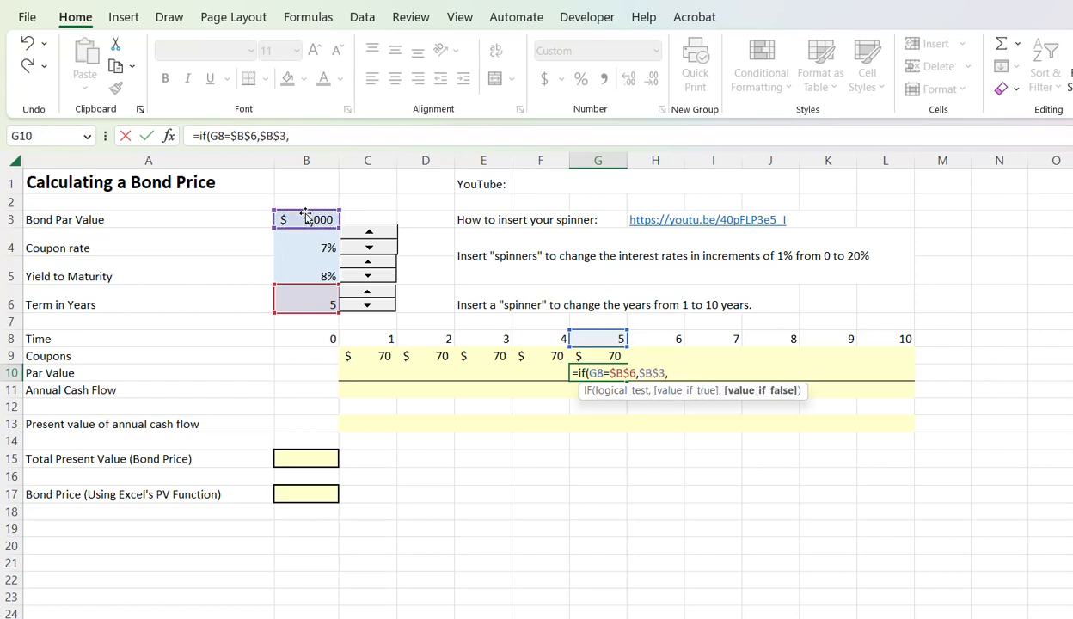
type("\"\")")
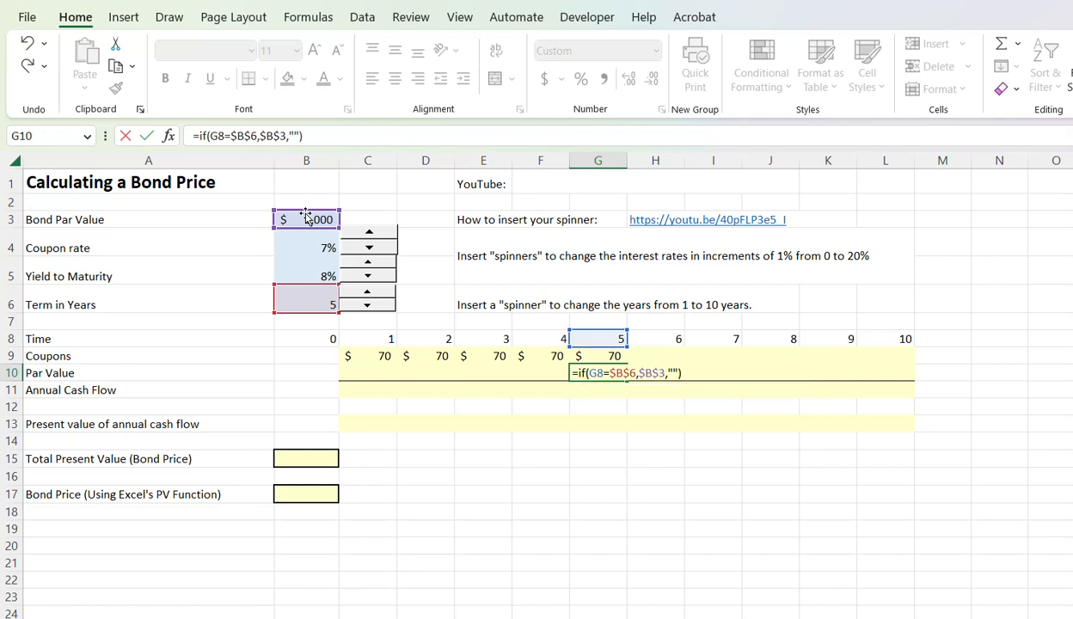
key("Return")
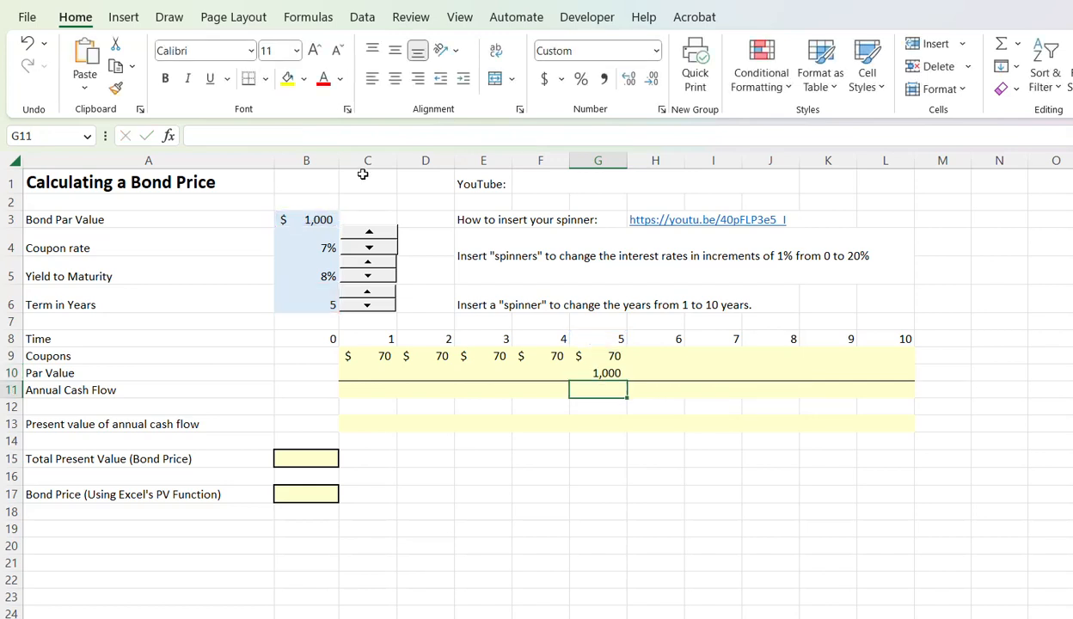
Fill the G10 par value formula back to C10 and across to L10
left_click(610, 373)
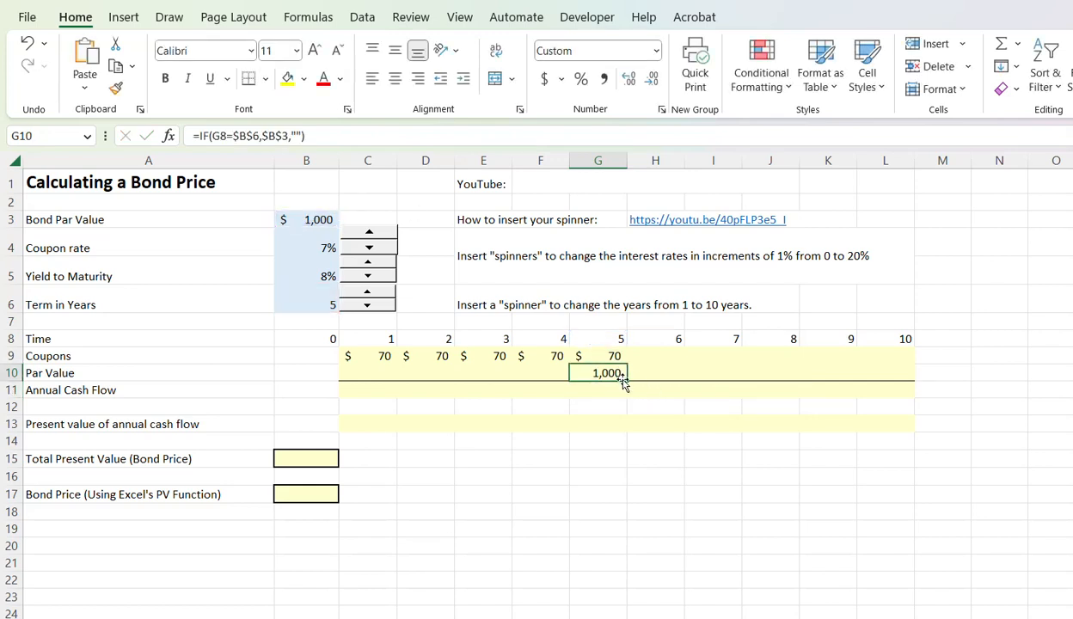
left_click_drag(628, 379, 354, 374)
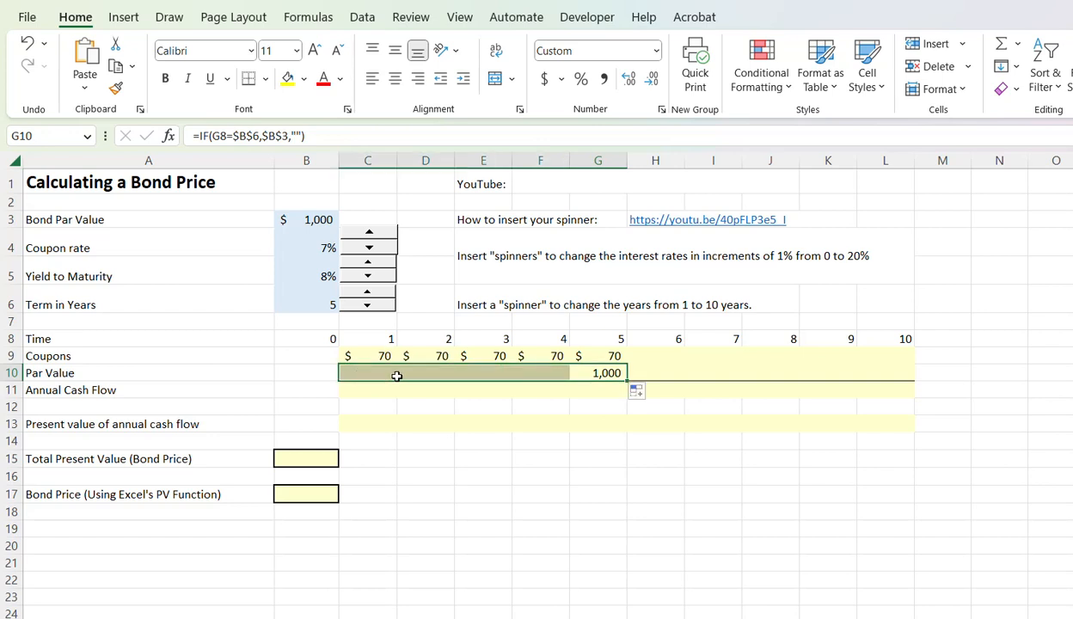
left_click_drag(628, 379, 903, 385)
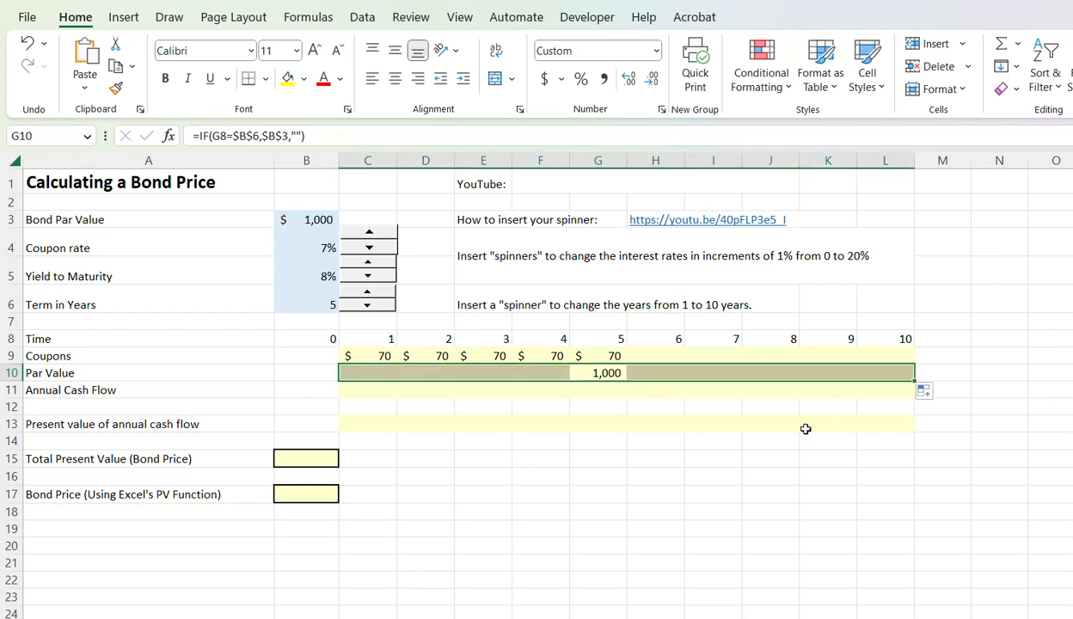
Test the par value row by raising the term to 7 years with the spinner and lowering it to 6
left_click(370, 295)
left_click(370, 295)
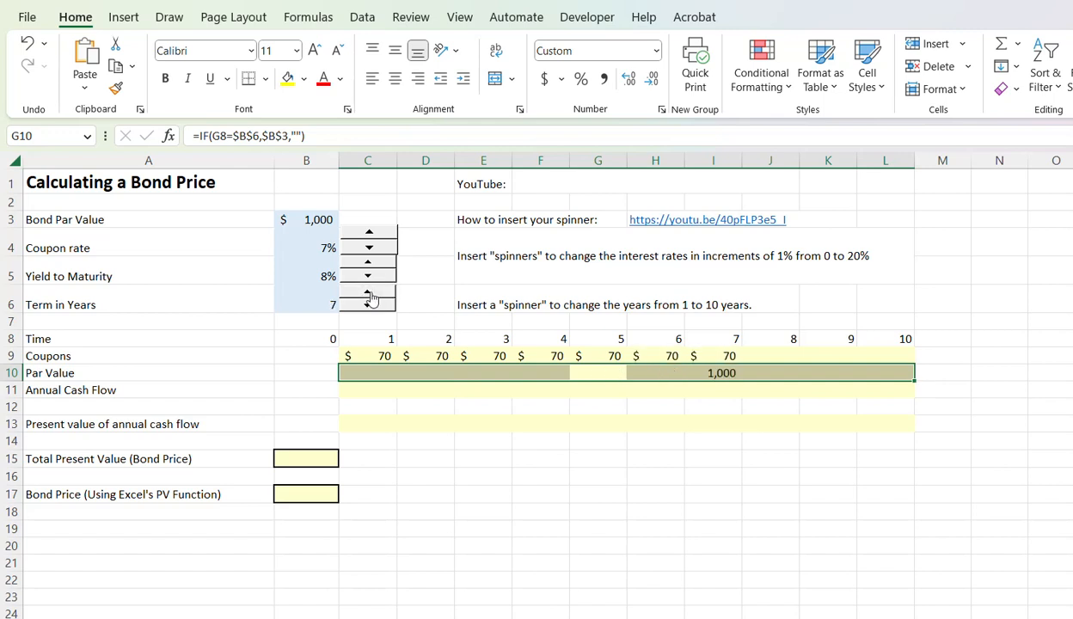
left_click(369, 306)
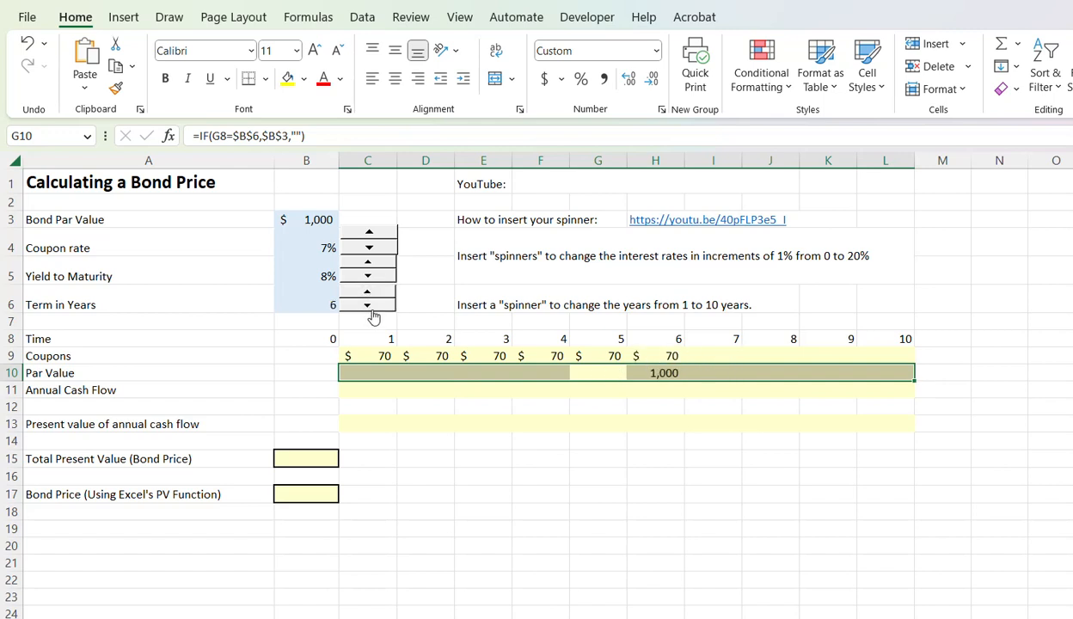
Try to calculate the first annual cash flow in C11 with =C10+C9, and inspect the formulas in C11 and C10
left_click(379, 394)
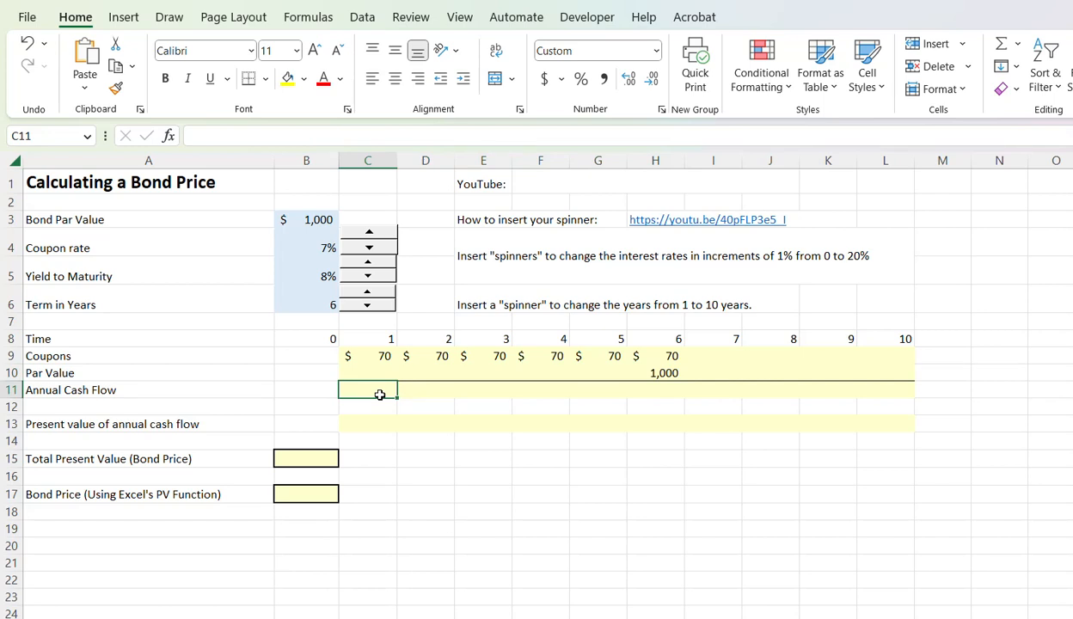
type("=")
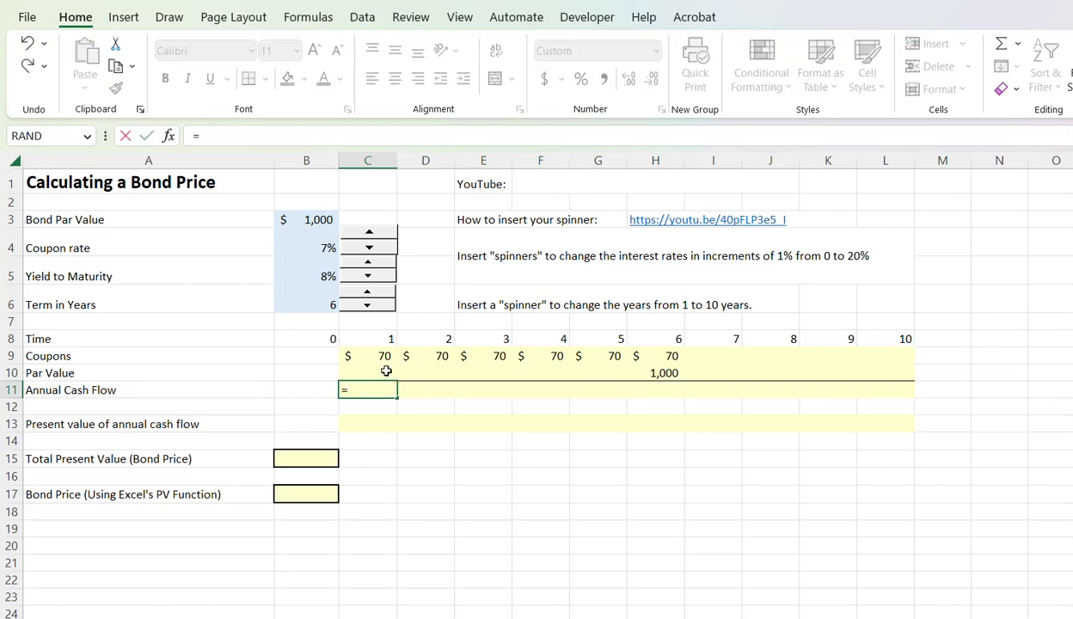
left_click(386, 371)
type("+")
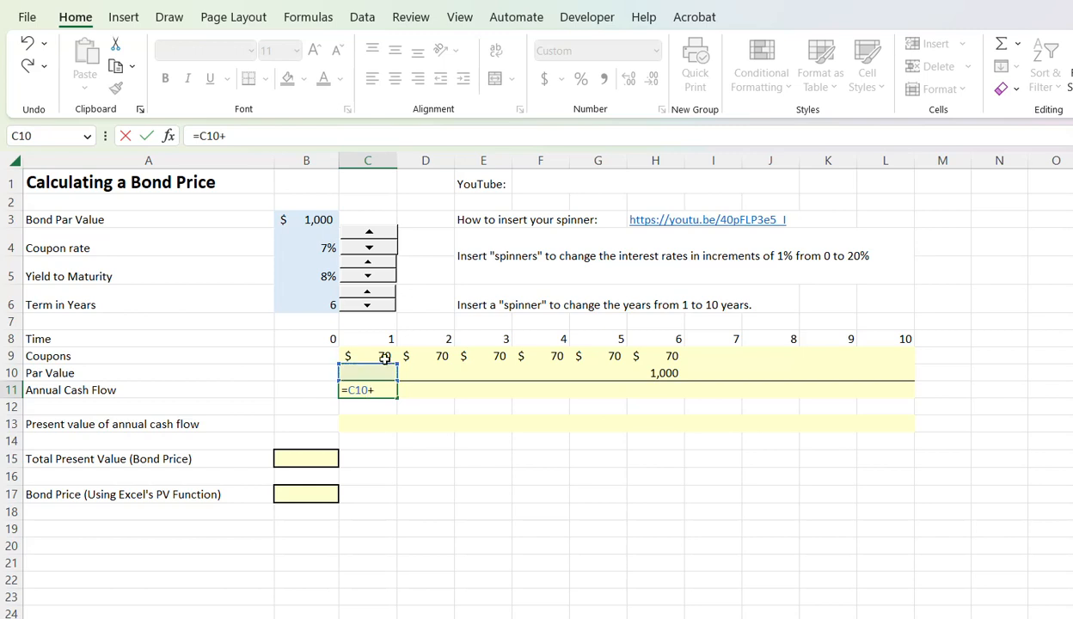
left_click(384, 357)
key("Return")
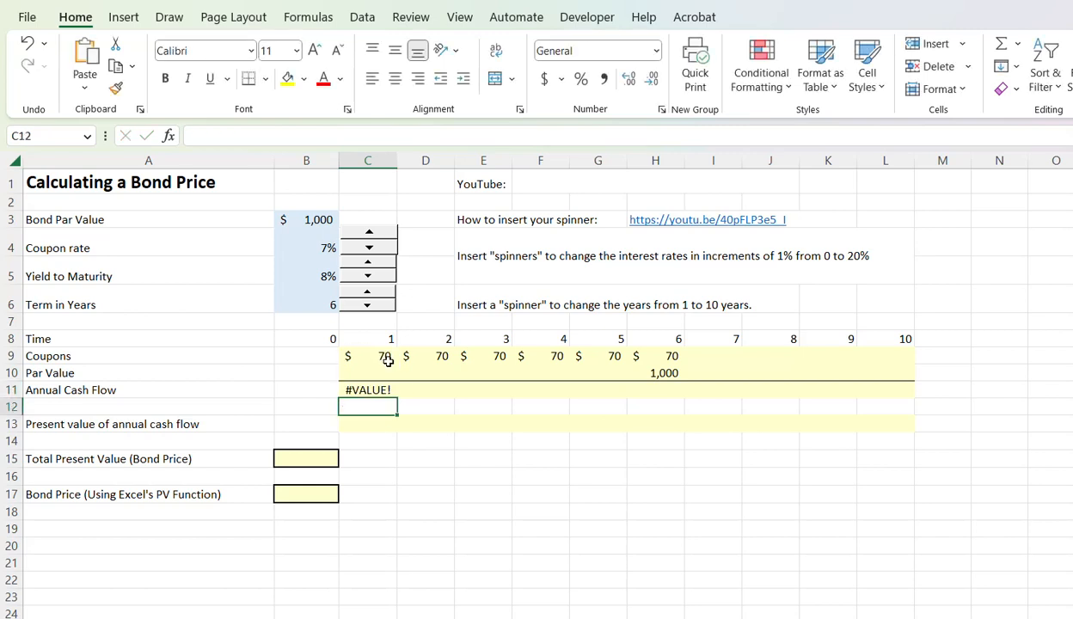
left_click(377, 392)
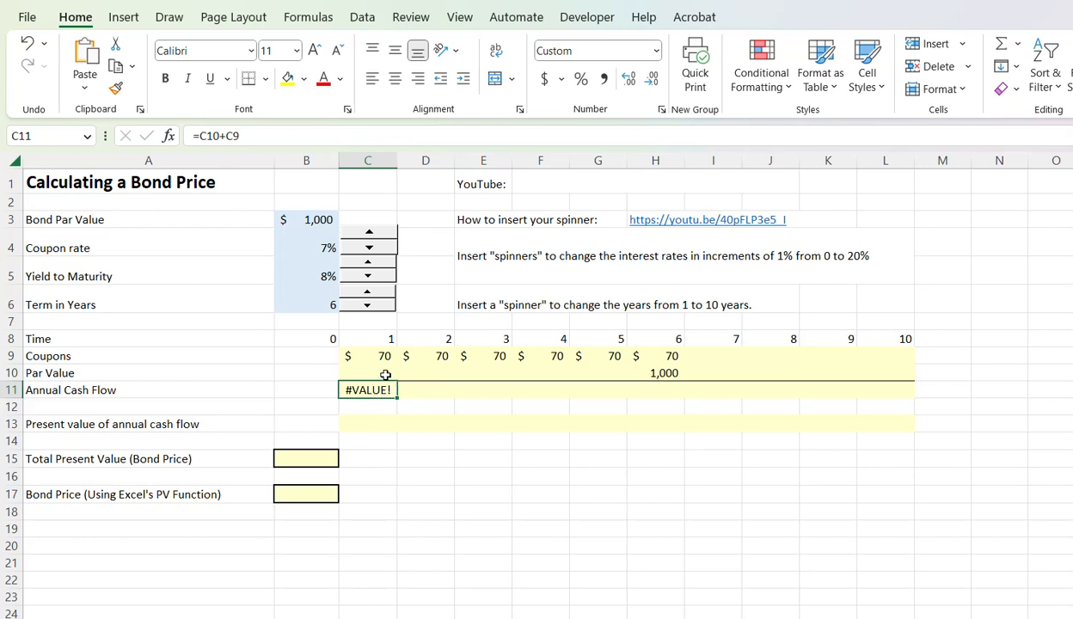
left_click(385, 375)
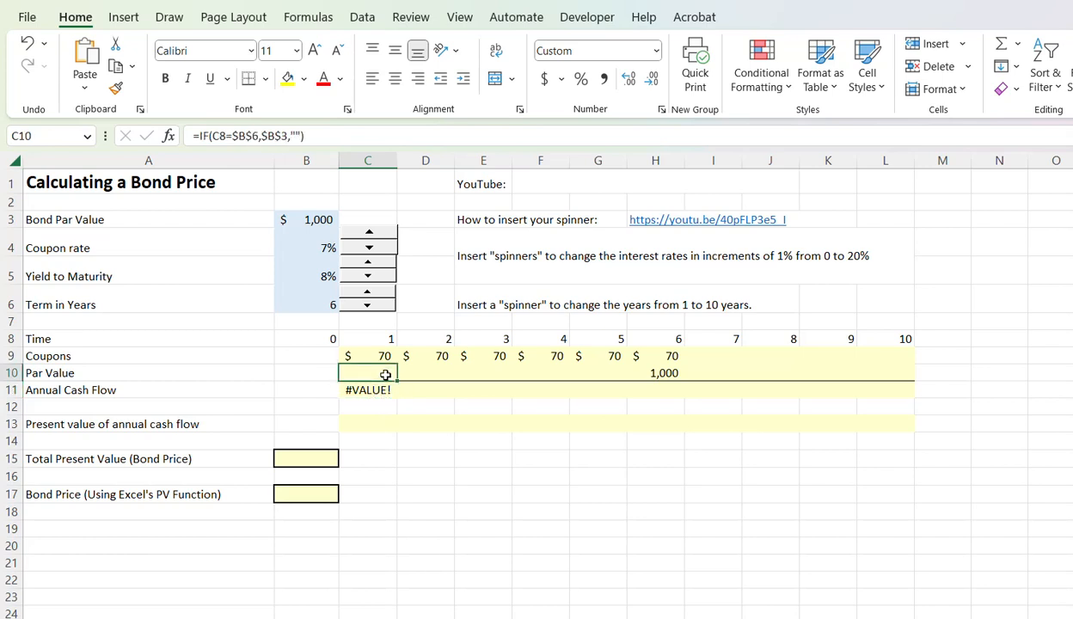
Replace the annual cash flow formula in C11 with =SUM(C9:C10) and fill it across to L11
left_click(385, 389)
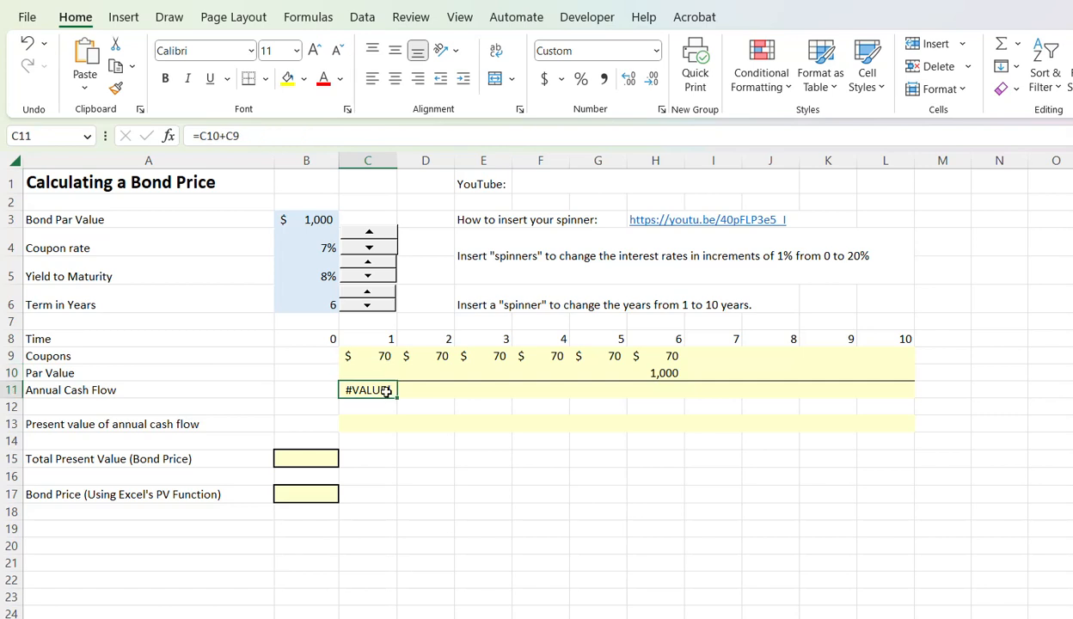
type("=sum(")
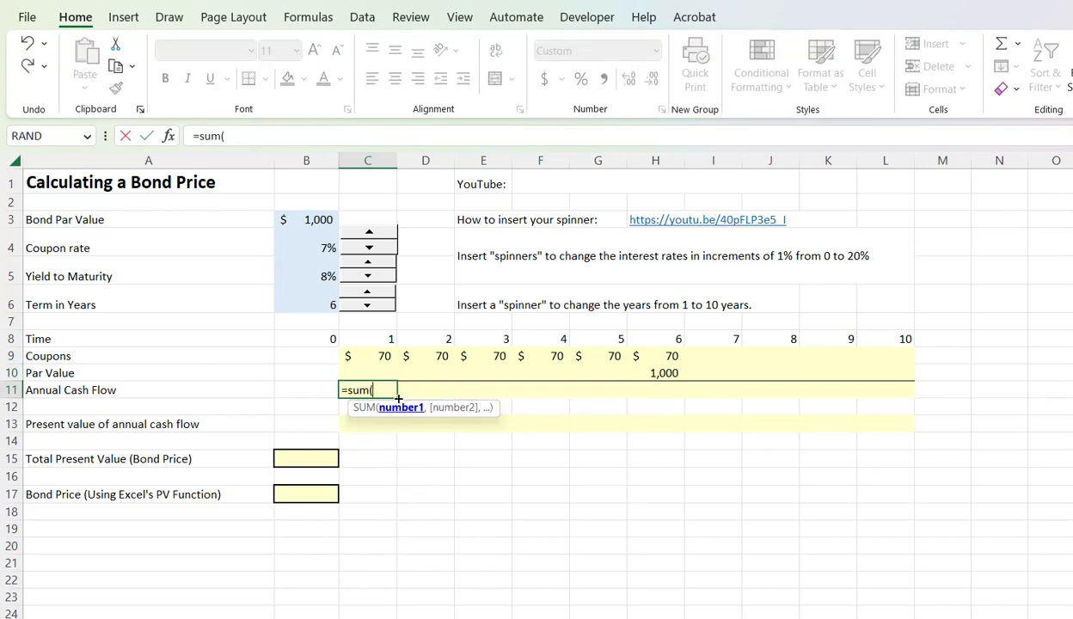
left_click_drag(361, 352, 361, 371)
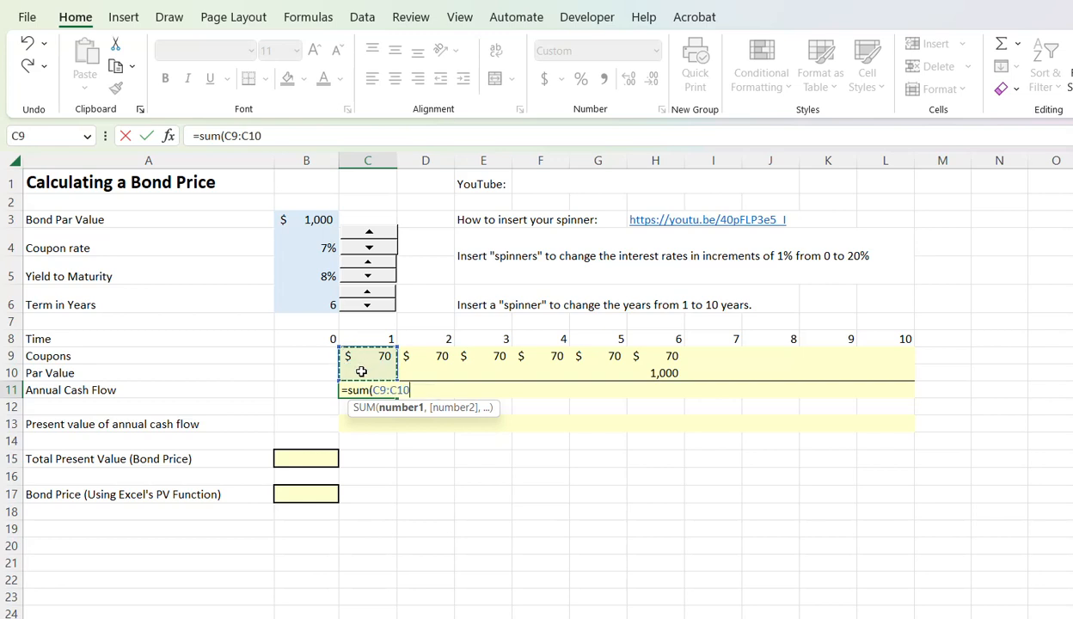
key("Return")
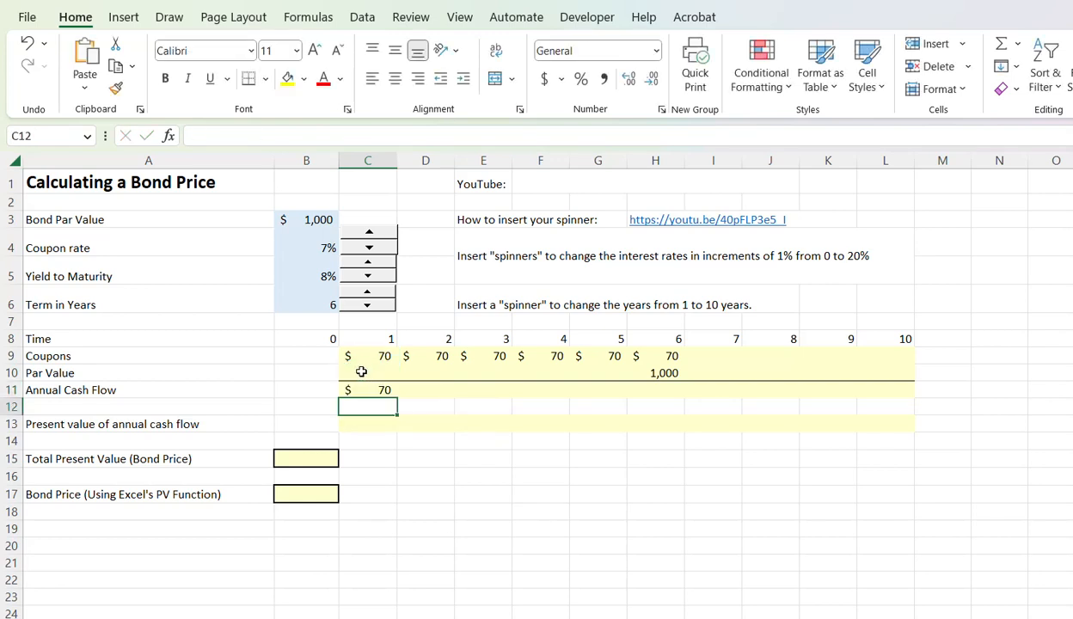
left_click(382, 388)
left_click_drag(400, 398, 899, 446)
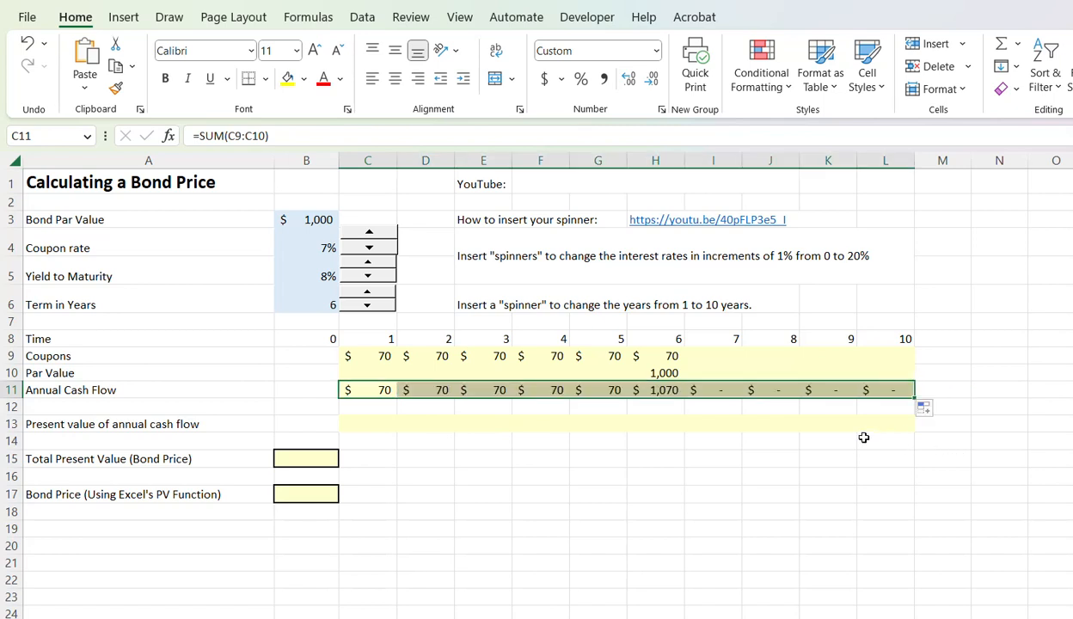
Wrap the annual cash flow formula in C11 as =IF(C8>B6,"",SUM(C9:C10)) and fill it across to L11
left_click(730, 389)
left_click_drag(730, 389, 886, 390)
left_click(365, 386)
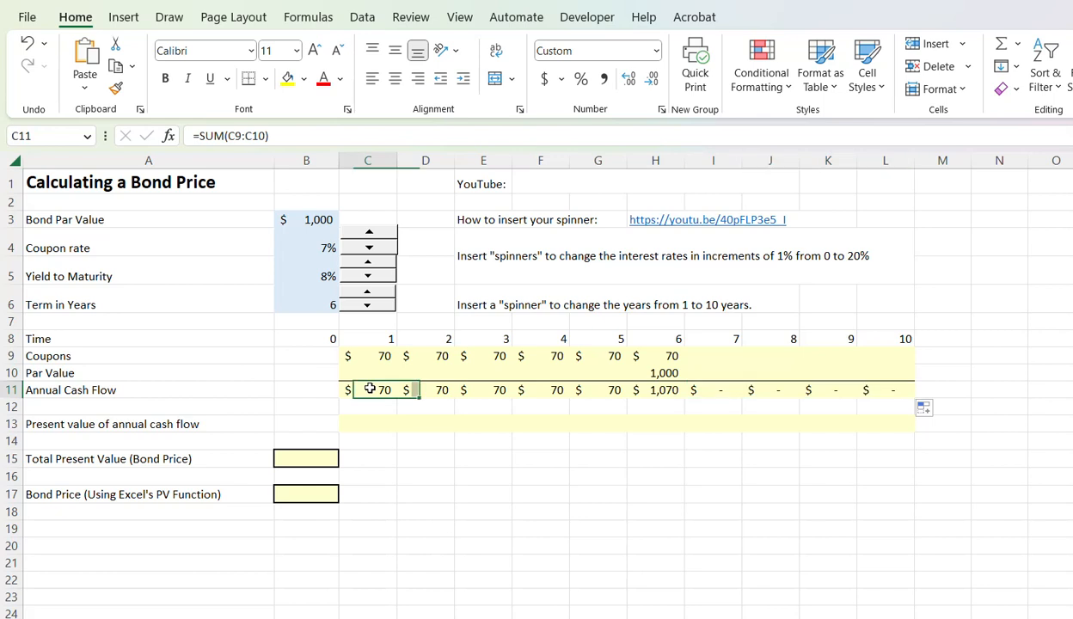
left_click(198, 137)
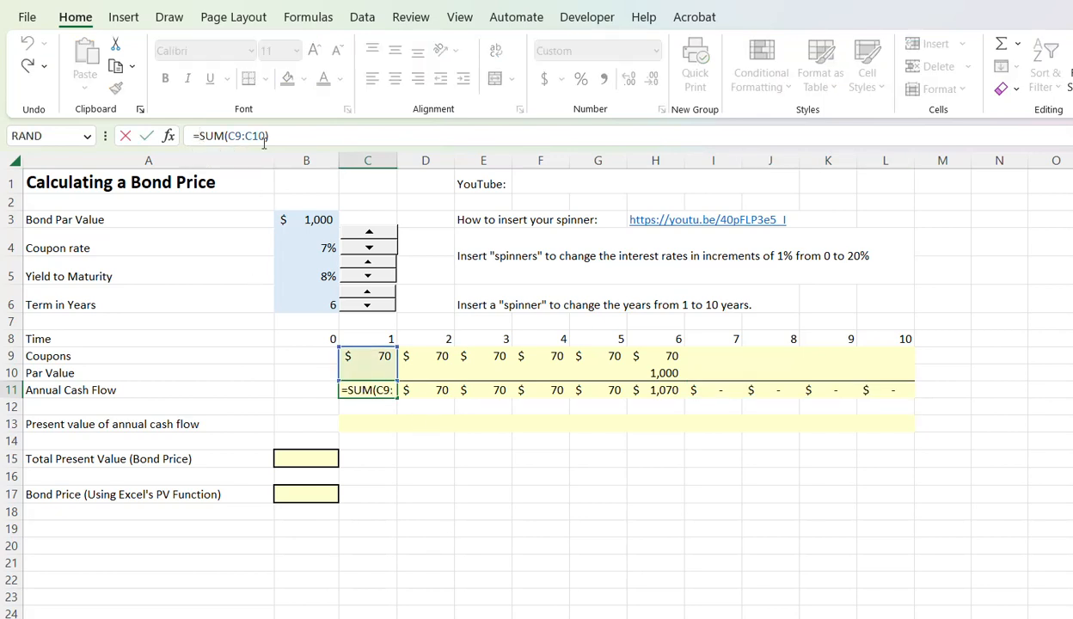
type("if(")
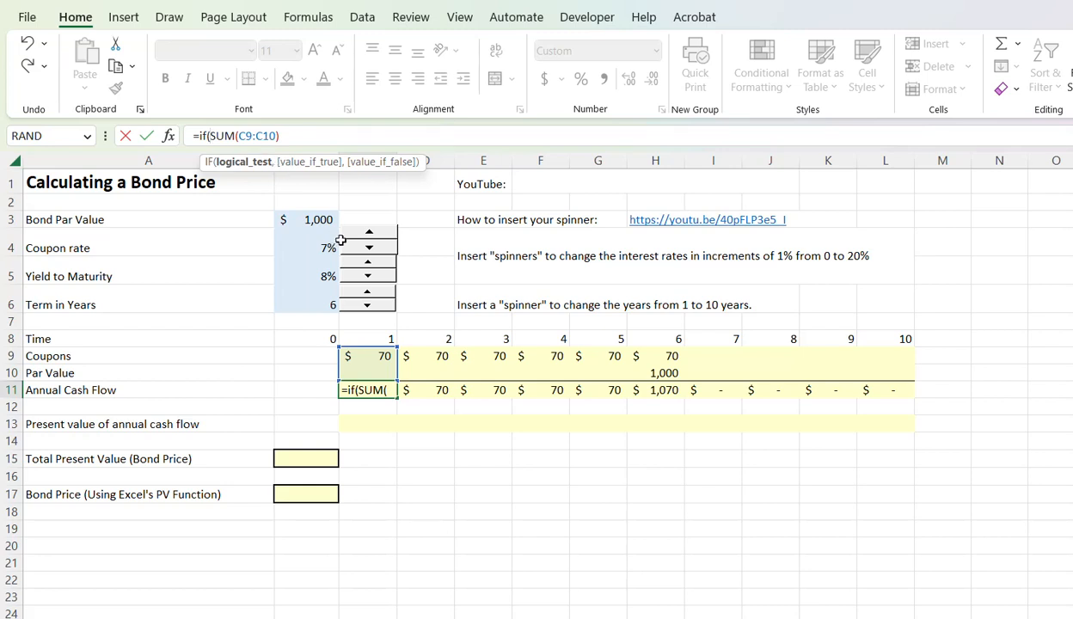
left_click(375, 339)
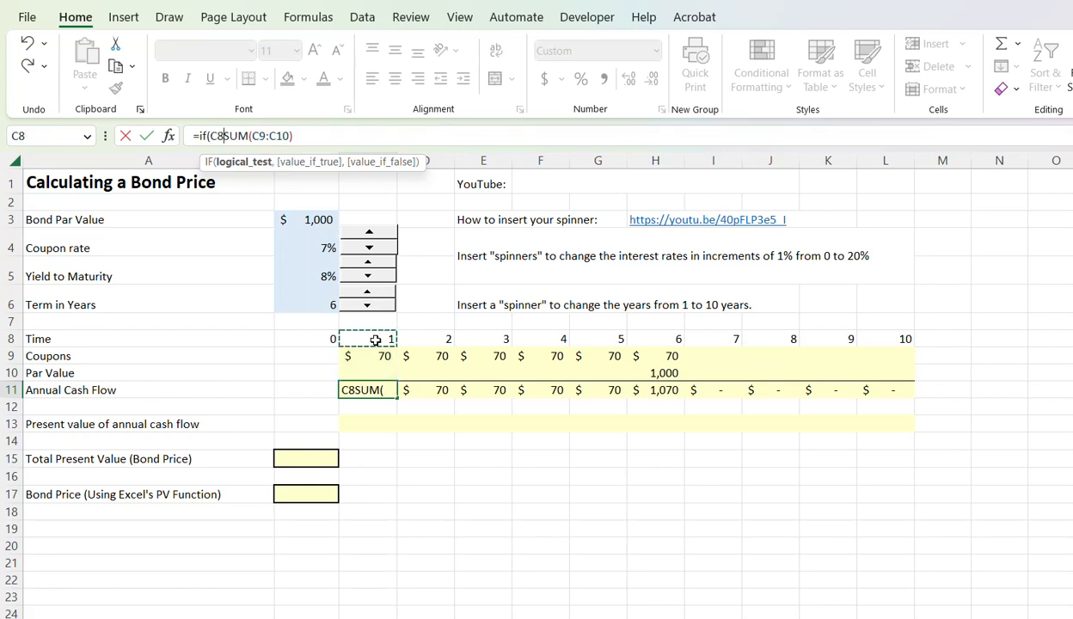
type(">")
left_click(319, 297)
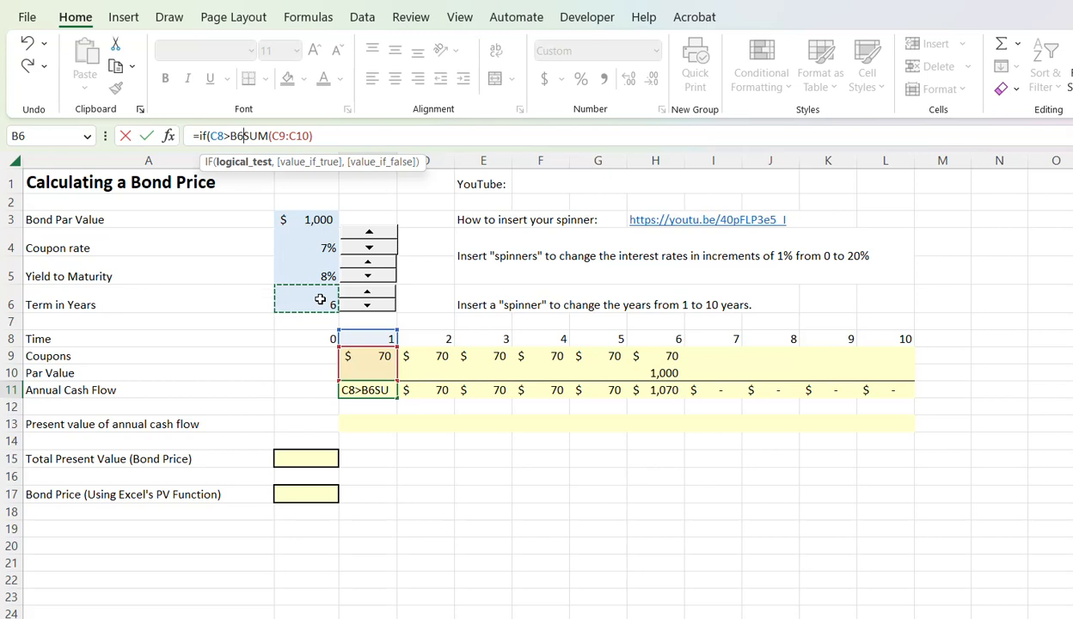
type(",")
type("\"\"")
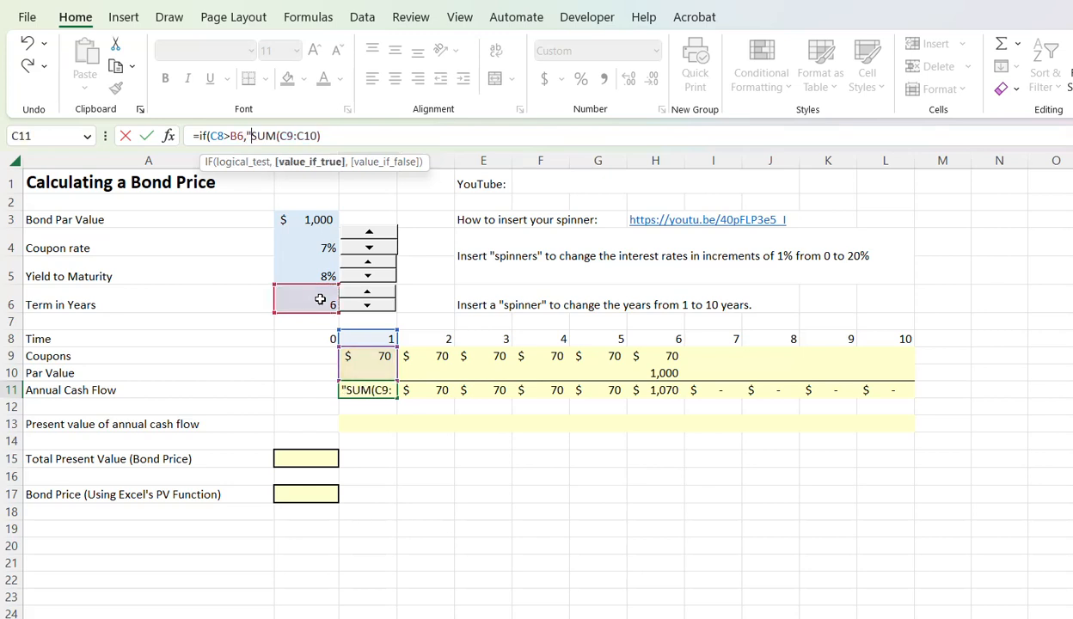
type(",")
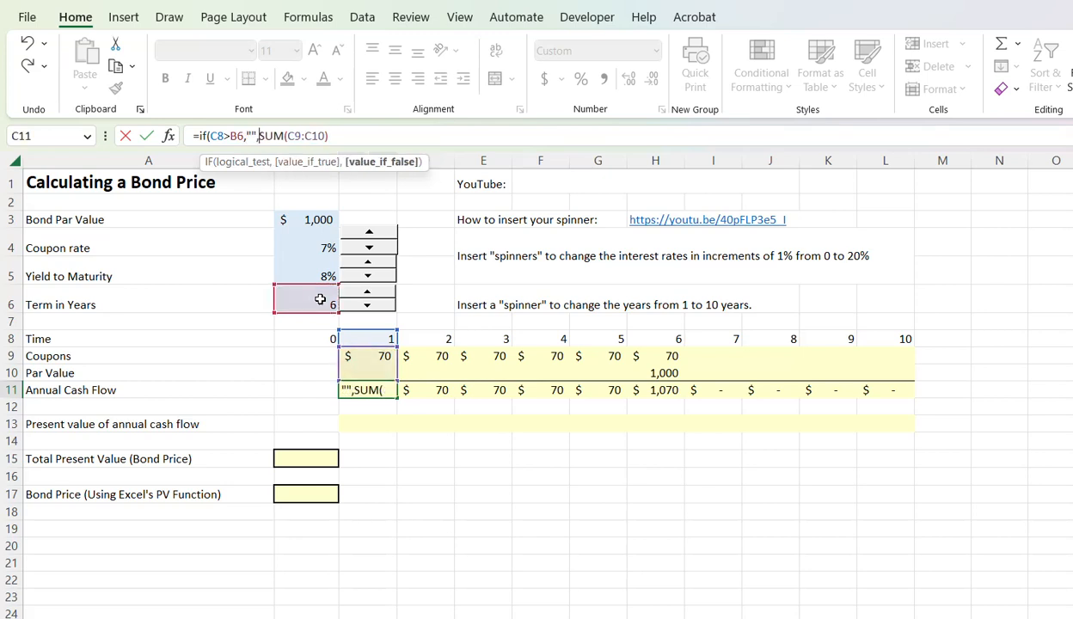
left_click(342, 132)
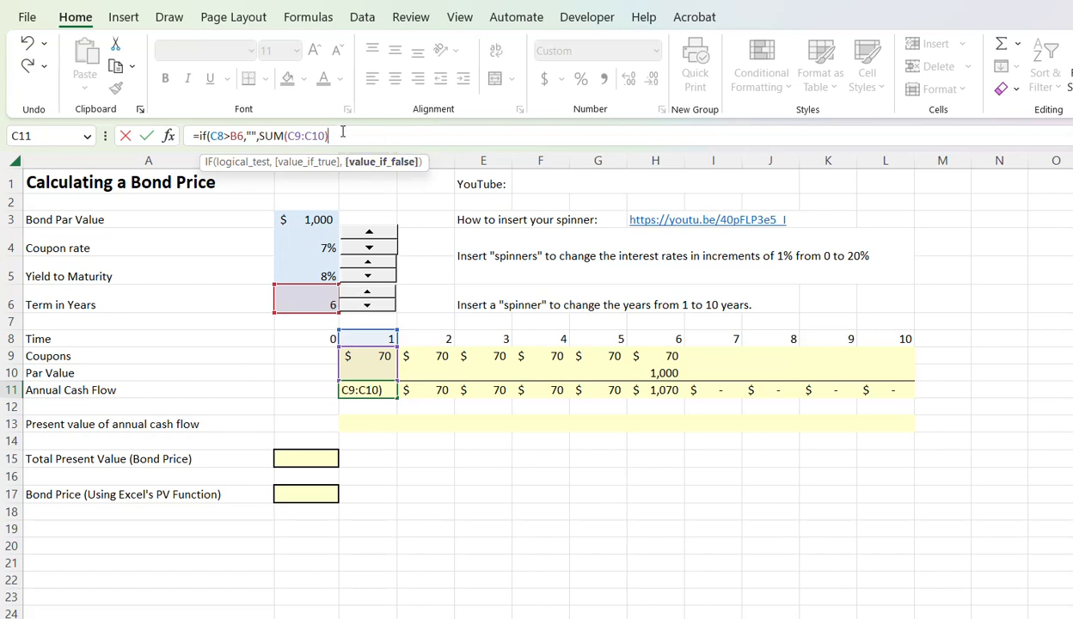
type(")")
key("Return")
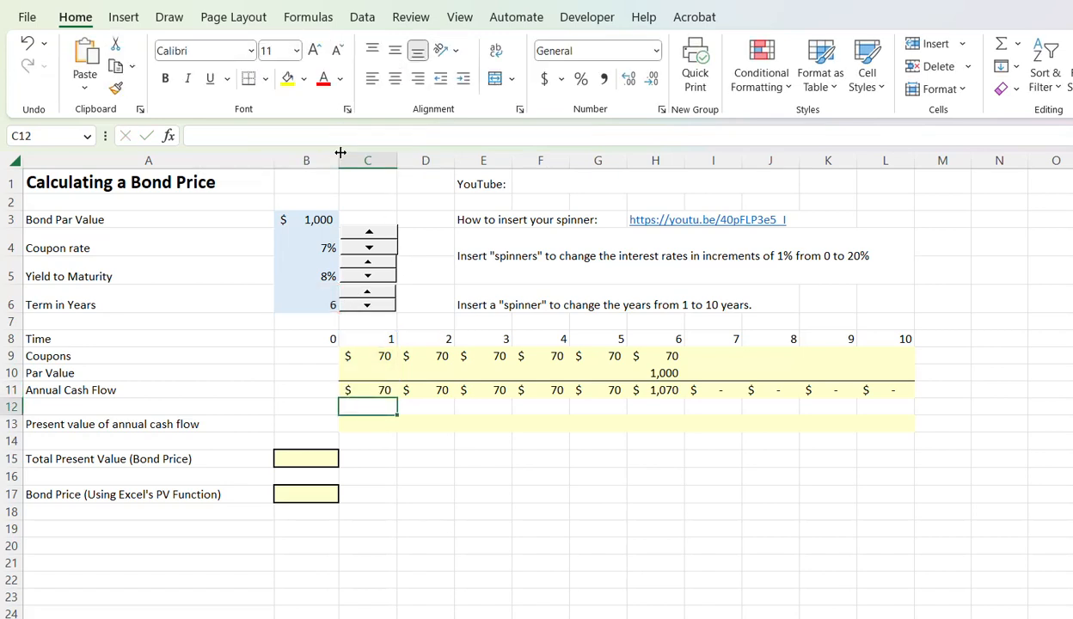
left_click(375, 390)
left_click_drag(396, 396, 911, 389)
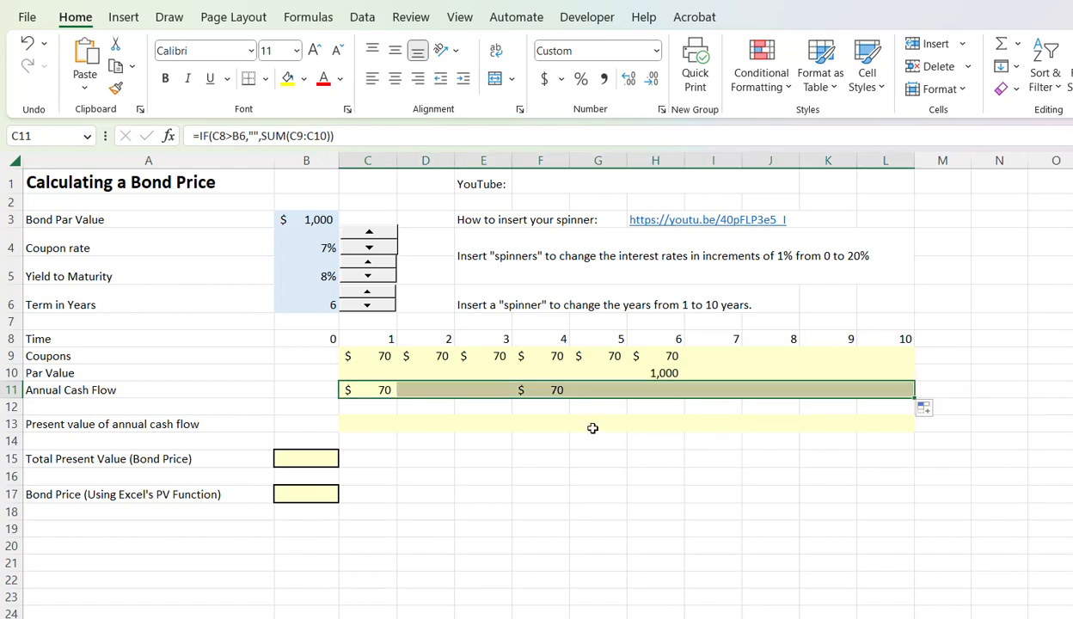
Make the term reference absolute in C11, giving =IF(C8>$B$6,"",SUM(C9:C10)), and refill the row through L11
left_click(354, 389)
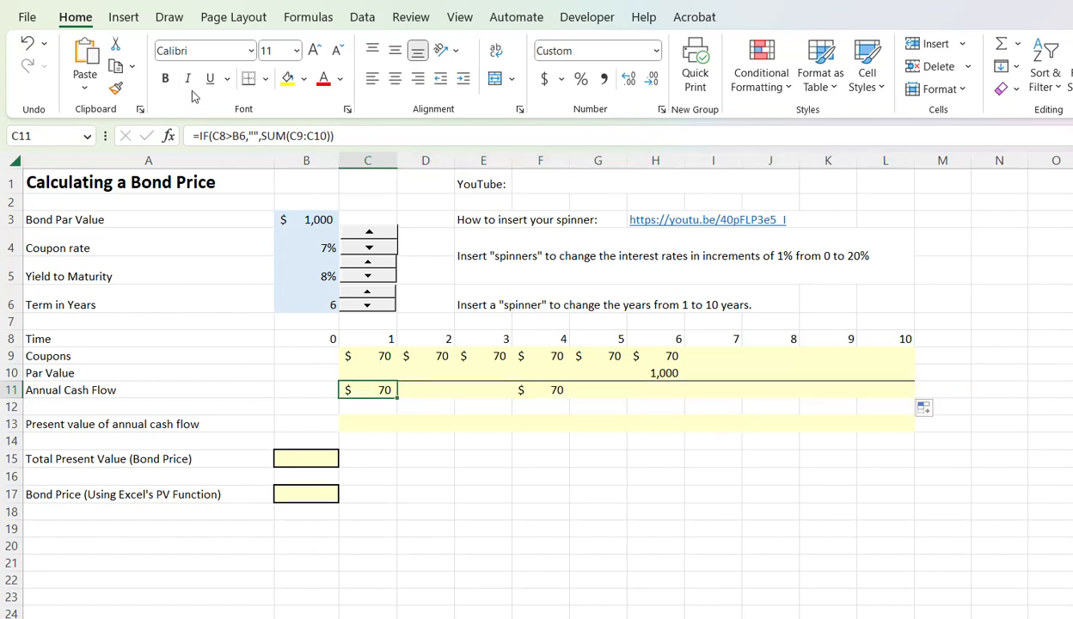
left_click(234, 135)
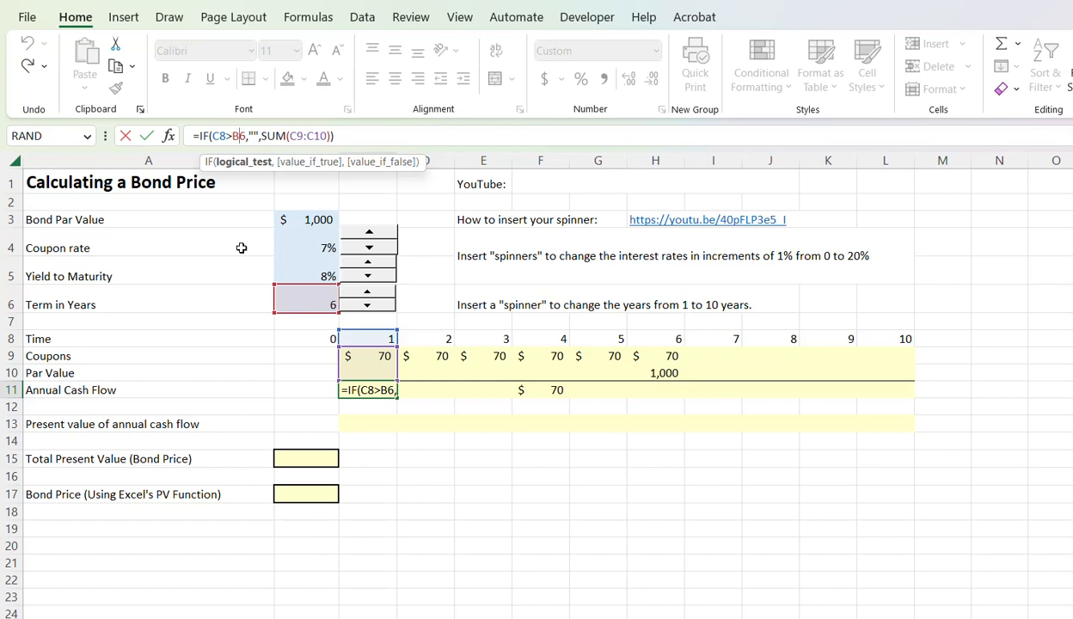
key("F4")
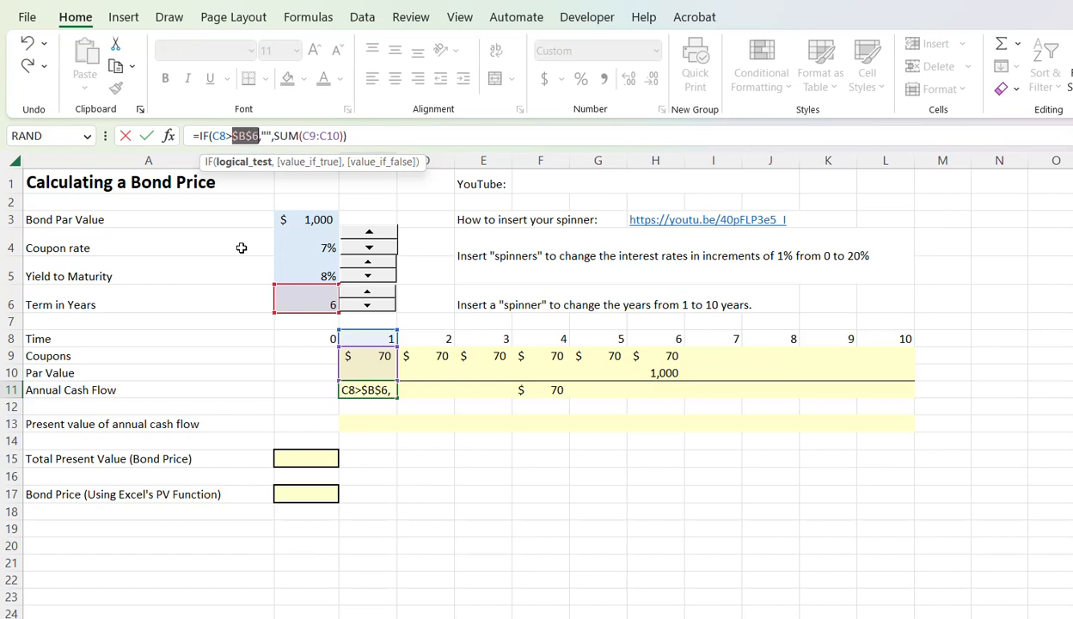
key("Return")
left_click(383, 388)
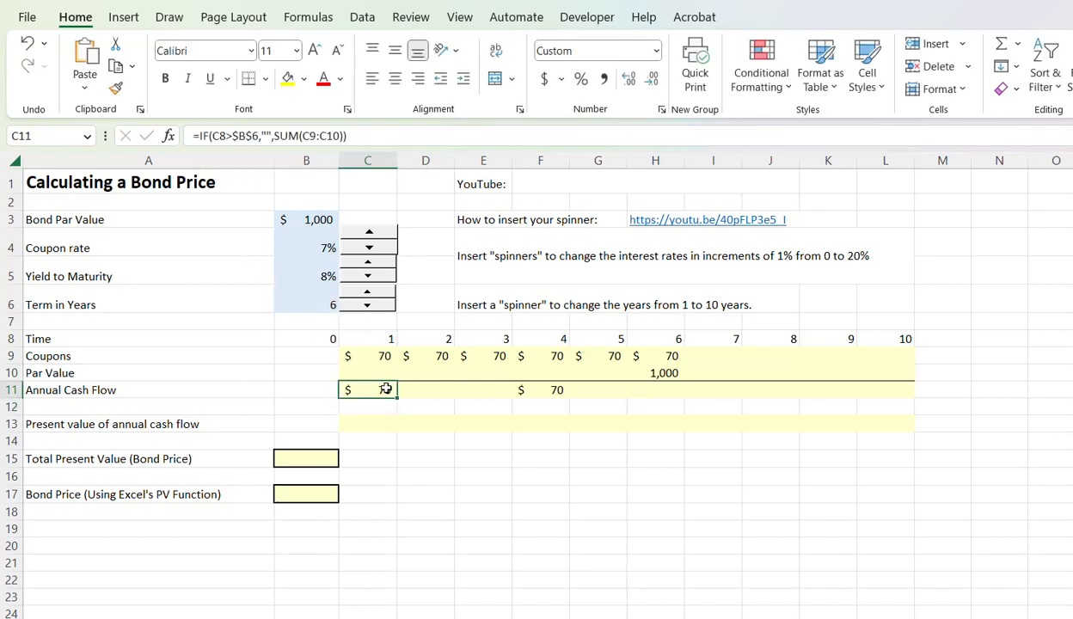
left_click_drag(396, 396, 897, 395)
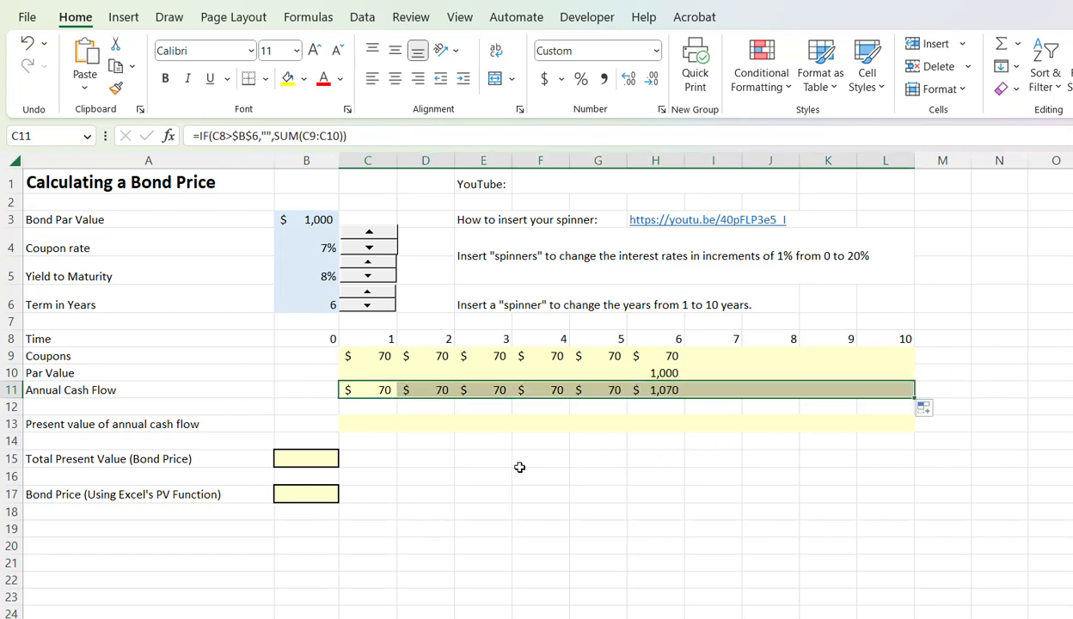
Calculate the present value of the first annual cash flow in C13 with =C11/(1+$B$5)^C8 and fill it across to L13
left_click(376, 425)
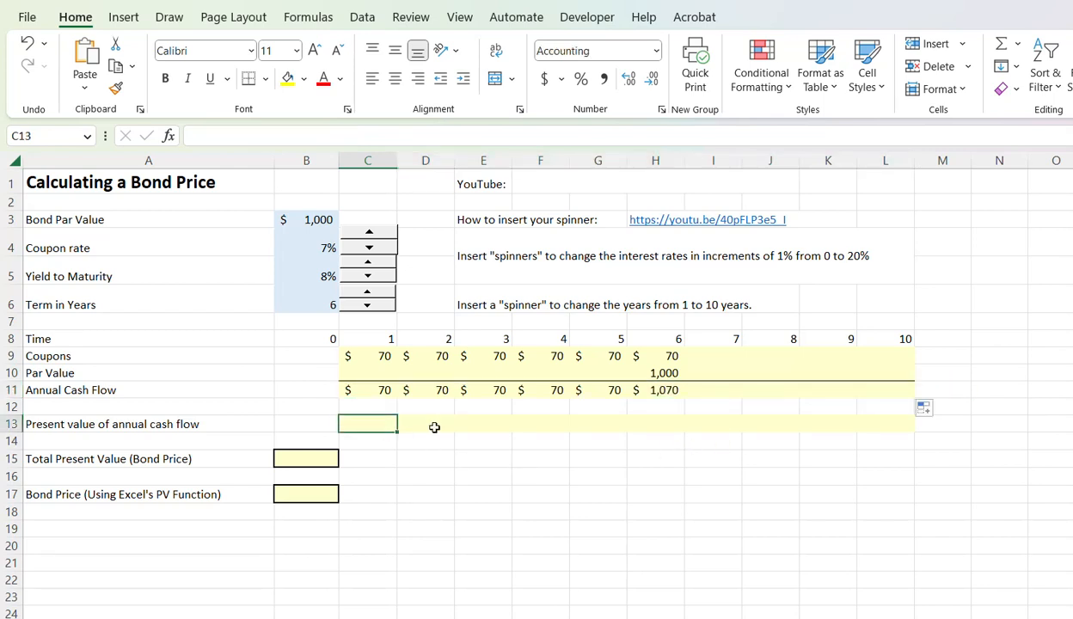
type("=")
left_click(385, 391)
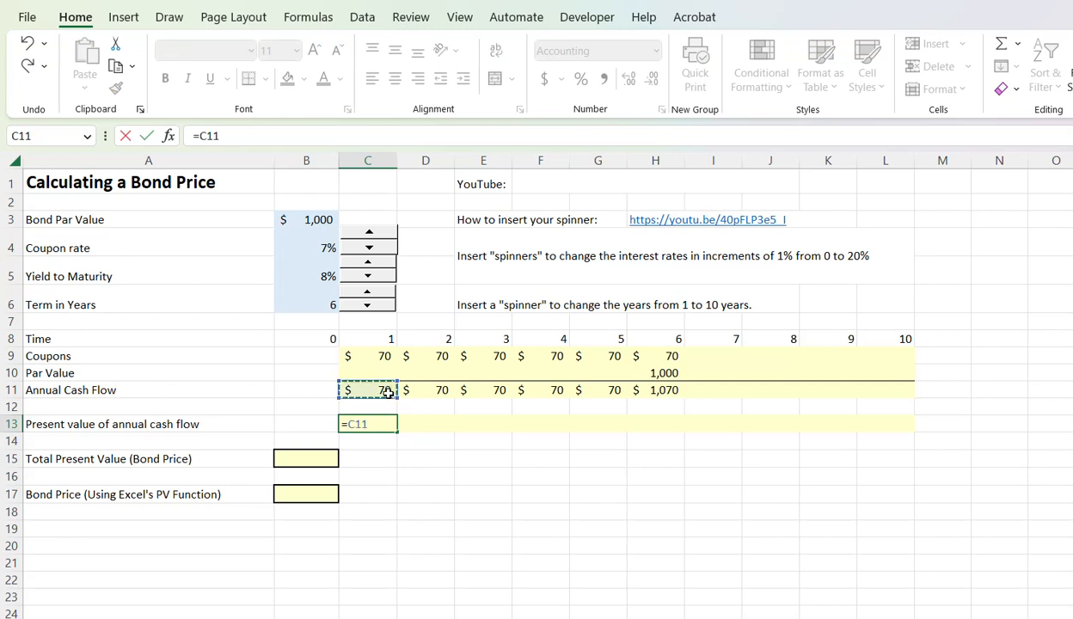
type("/(1+")
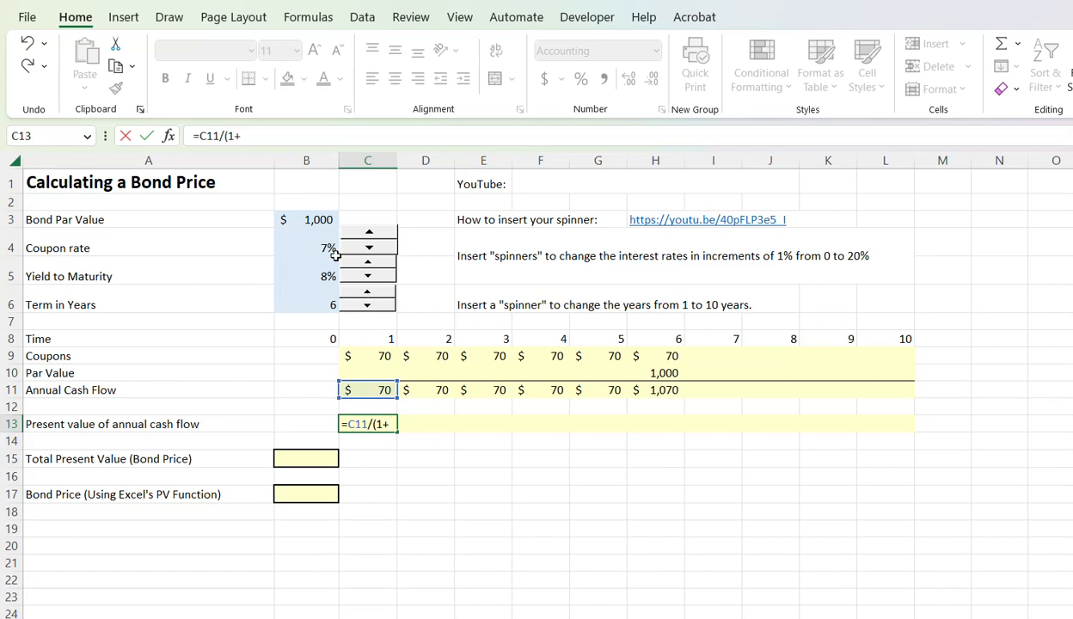
left_click(315, 275)
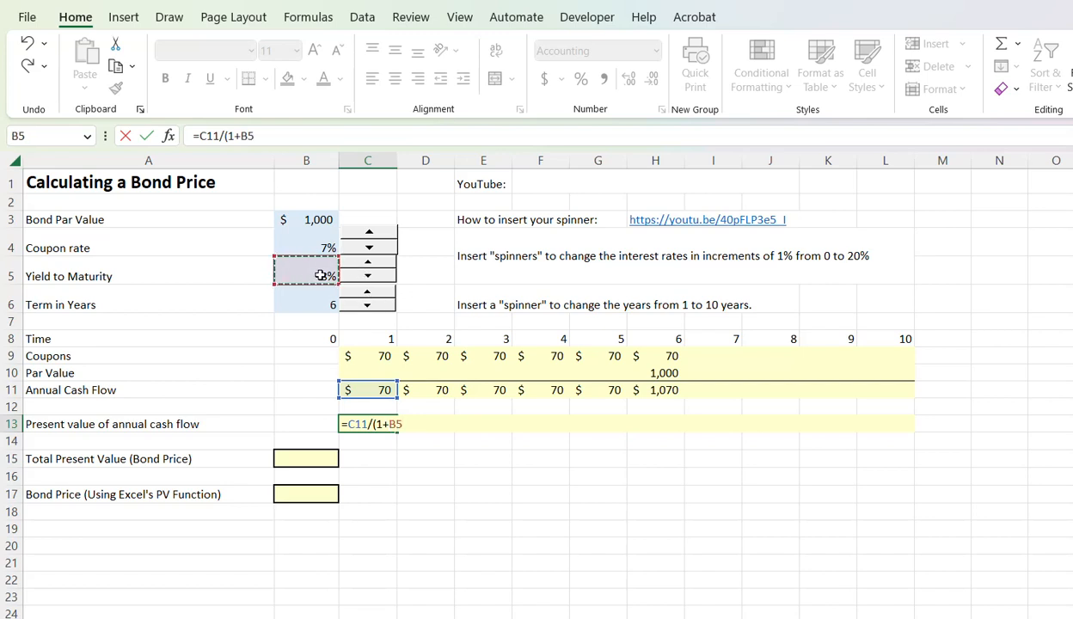
key("F4")
type(")^")
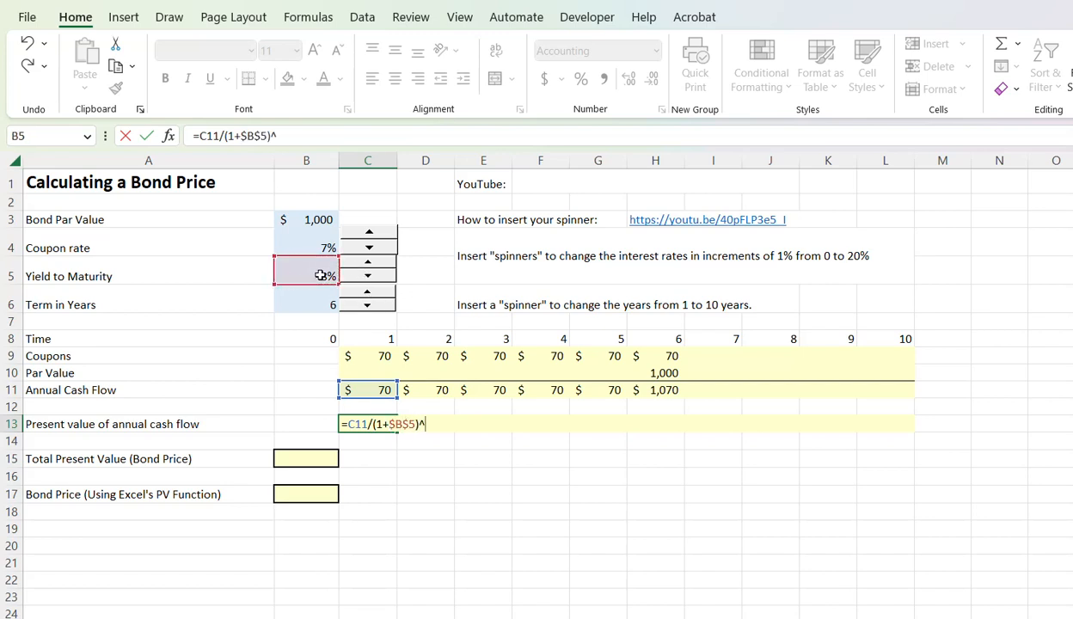
left_click(369, 338)
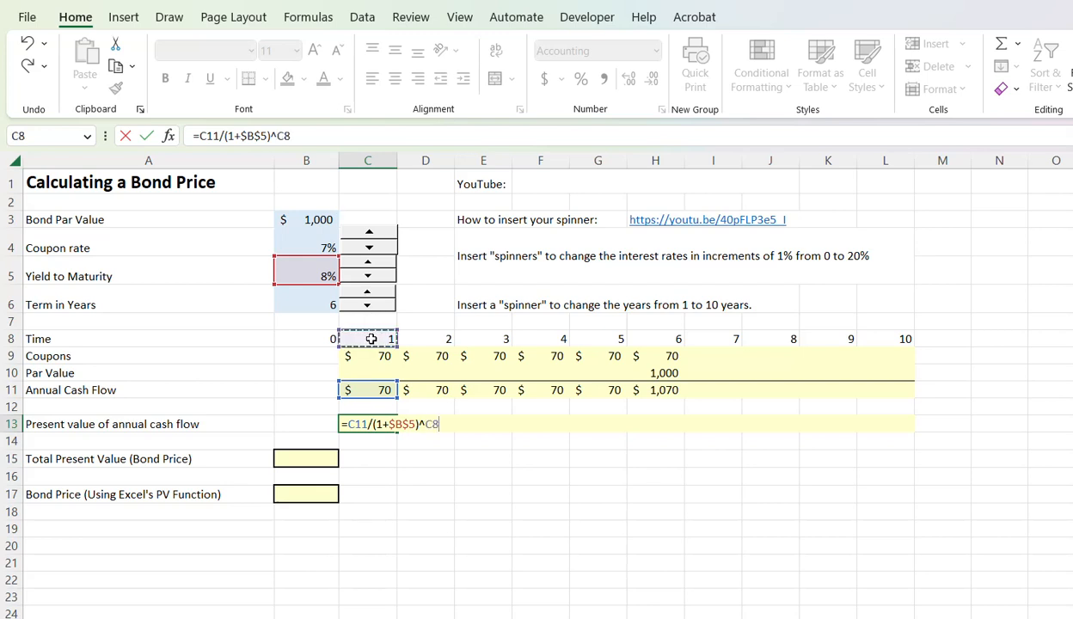
key("Return")
left_click(354, 416)
left_click_drag(395, 432, 893, 421)
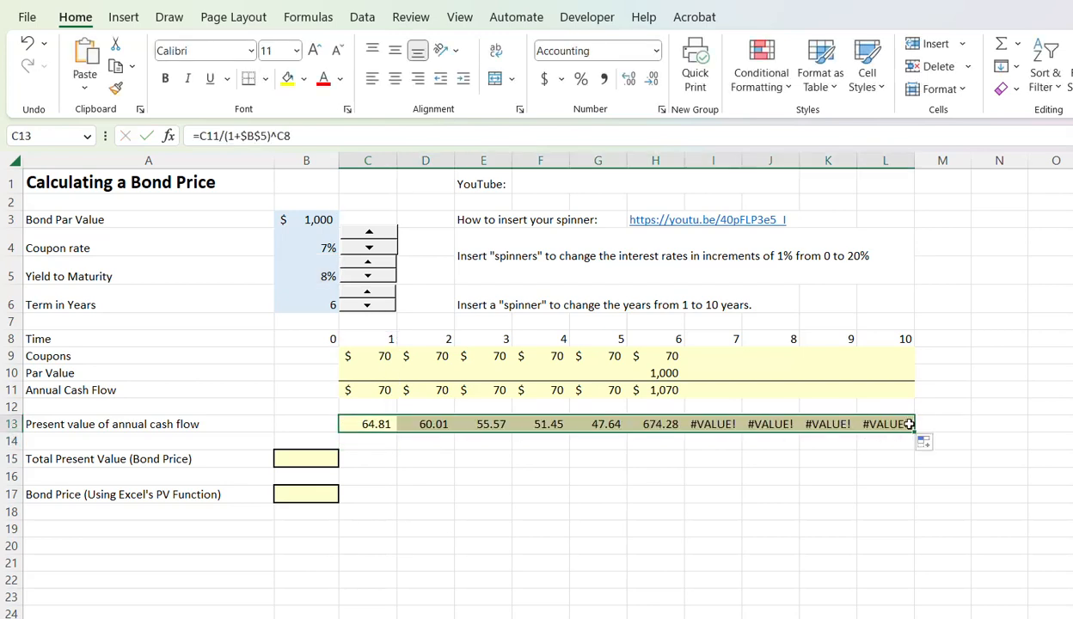
Make the C13 present value formula blank beyond the bond's term with =IF(C8>$B$6,"",C11/(1+$B$5)^C8)
left_click(349, 415)
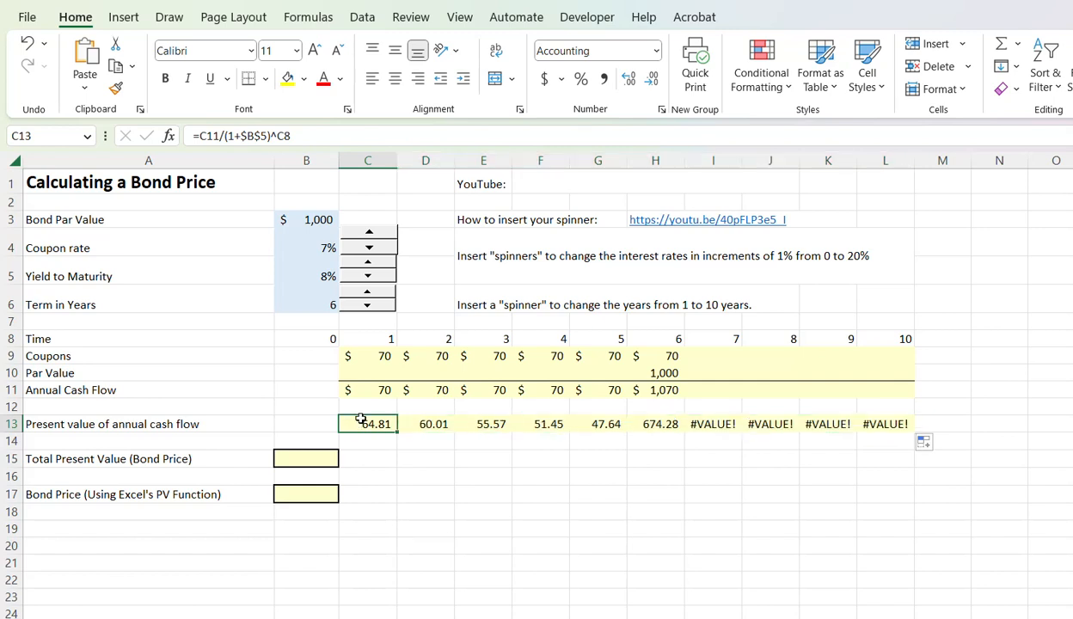
left_click(198, 137)
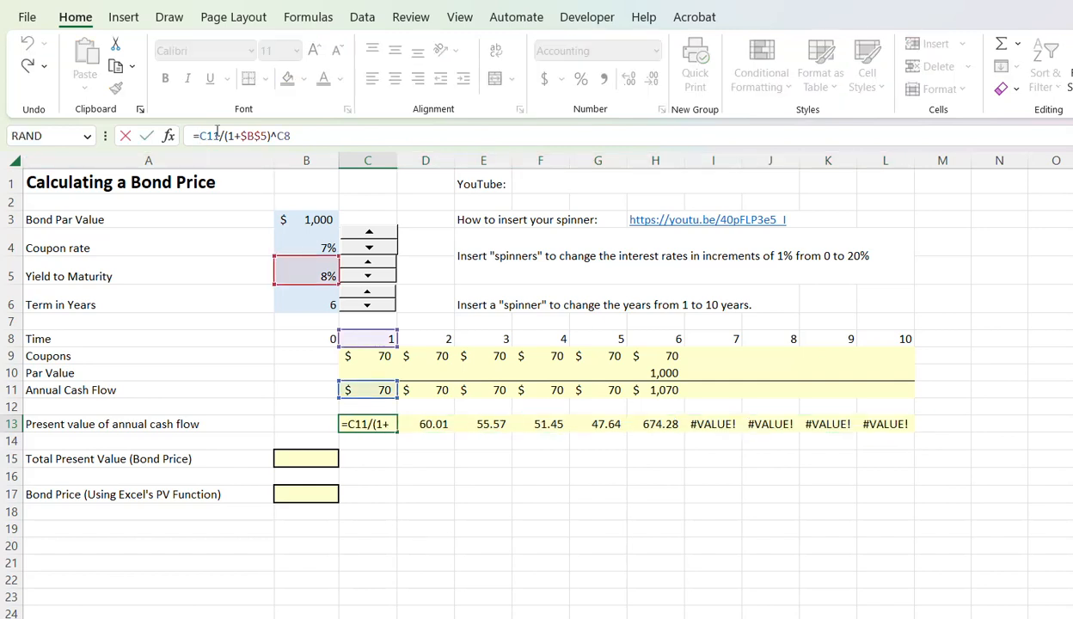
type("if(")
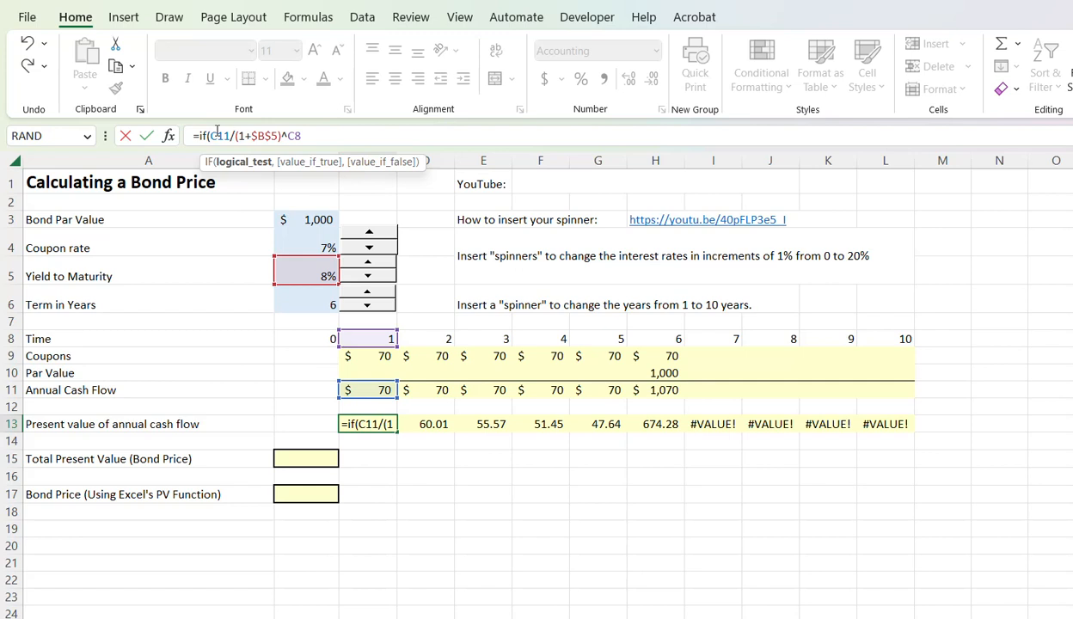
left_click(389, 339)
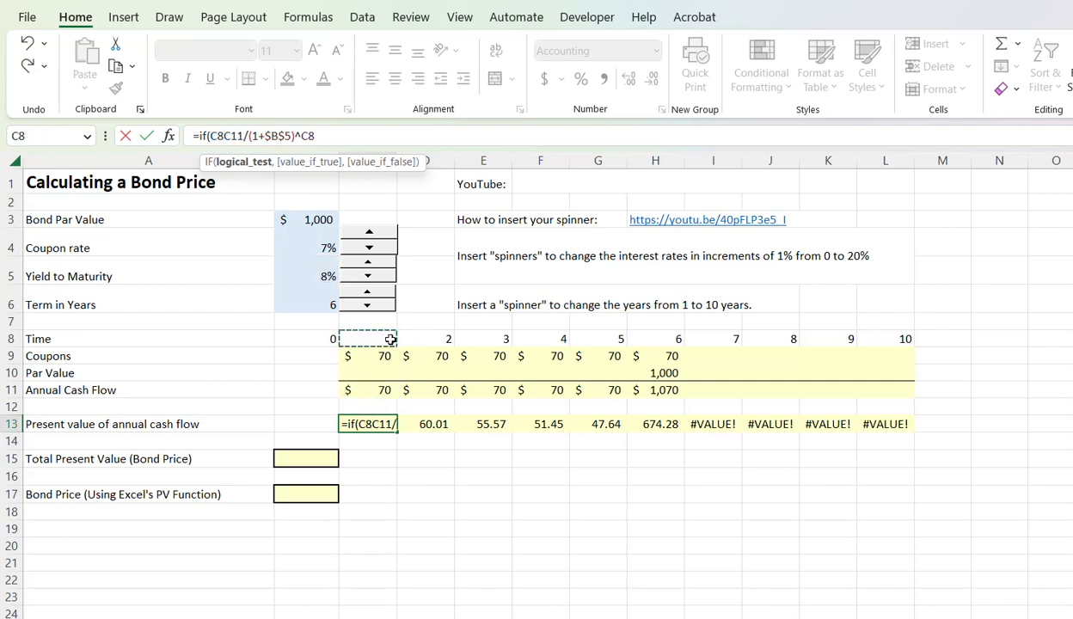
type(">")
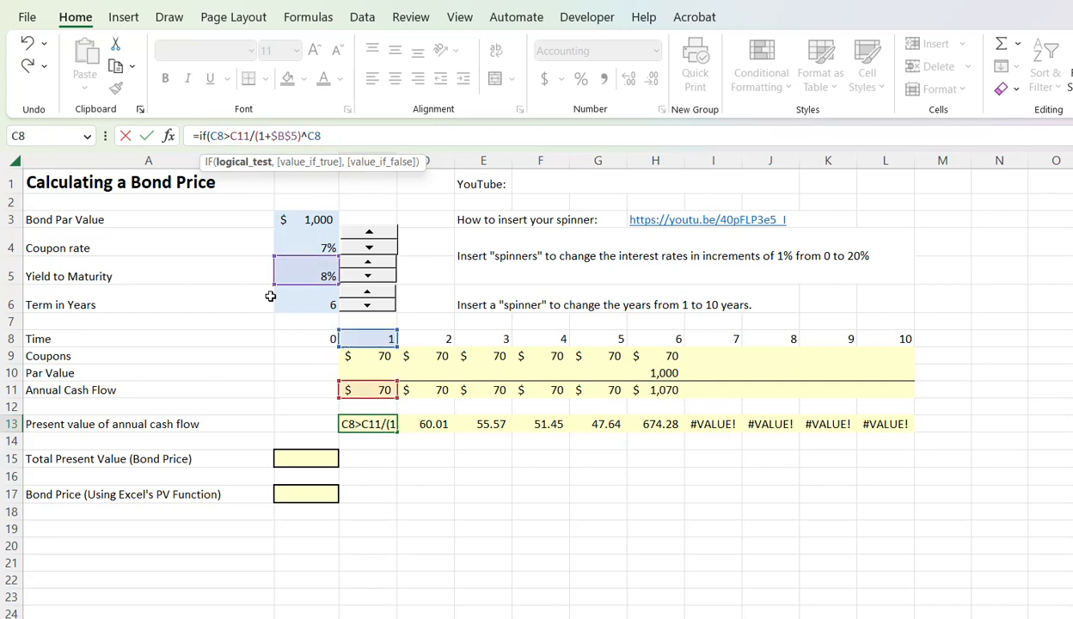
left_click(316, 306)
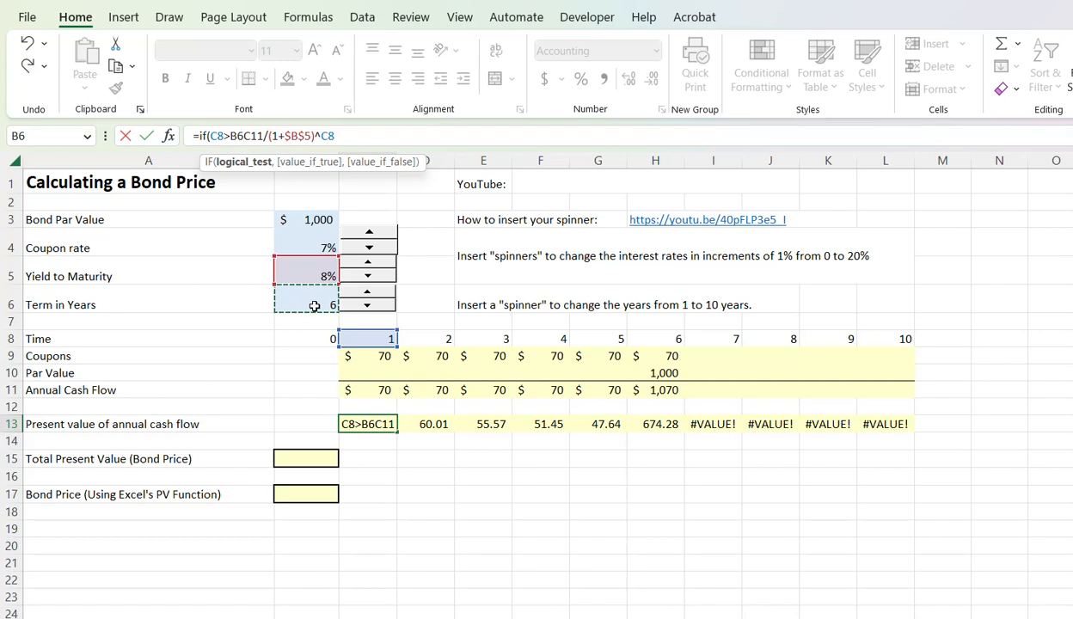
key("F4")
type(",")
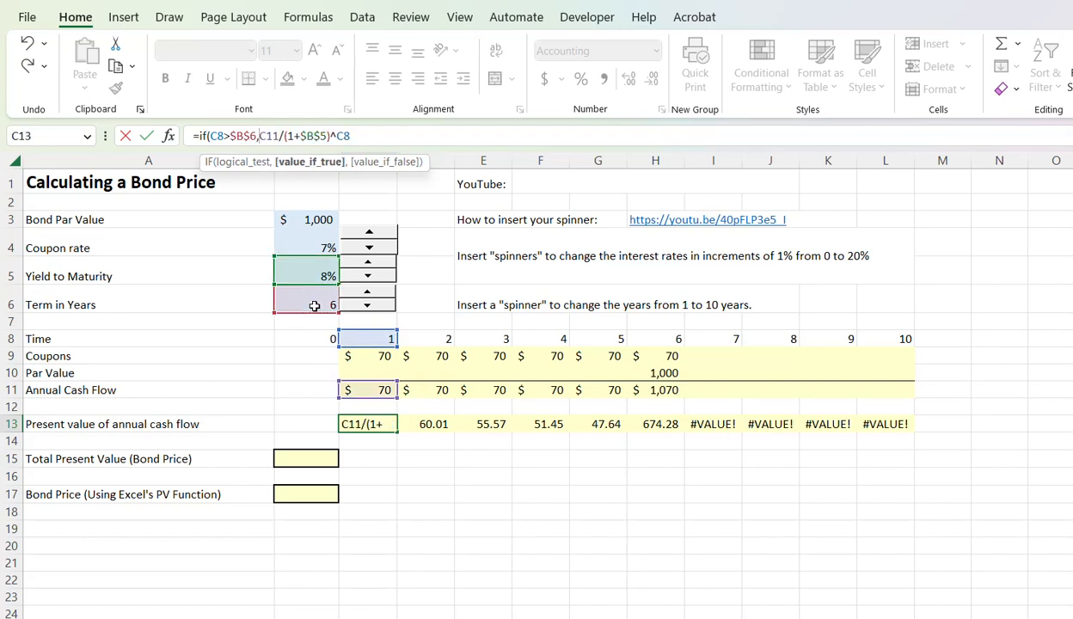
type("\"\"")
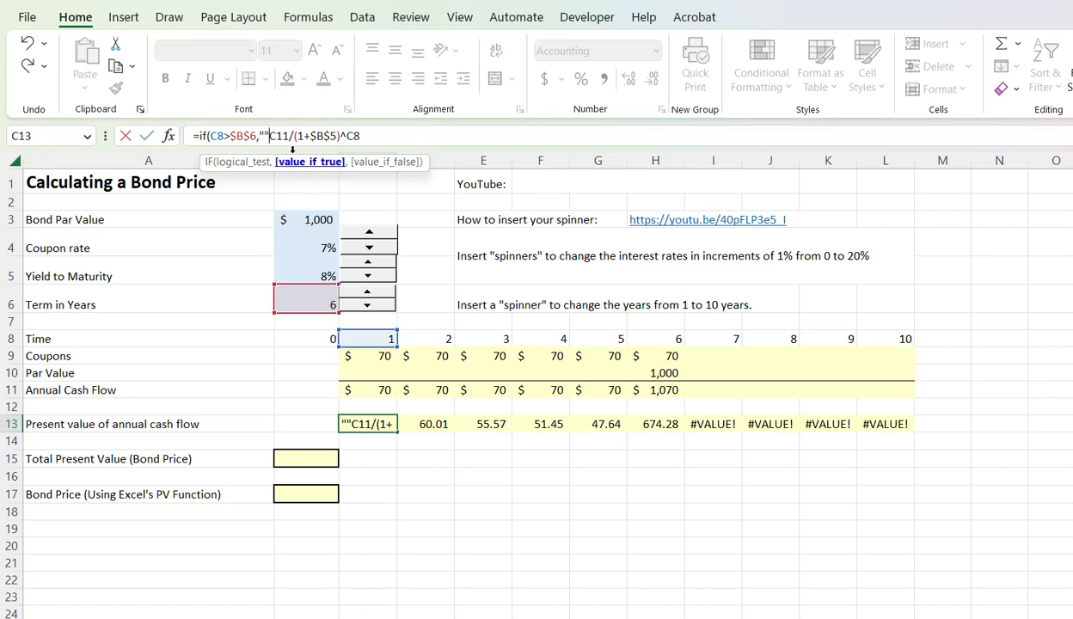
type(",")
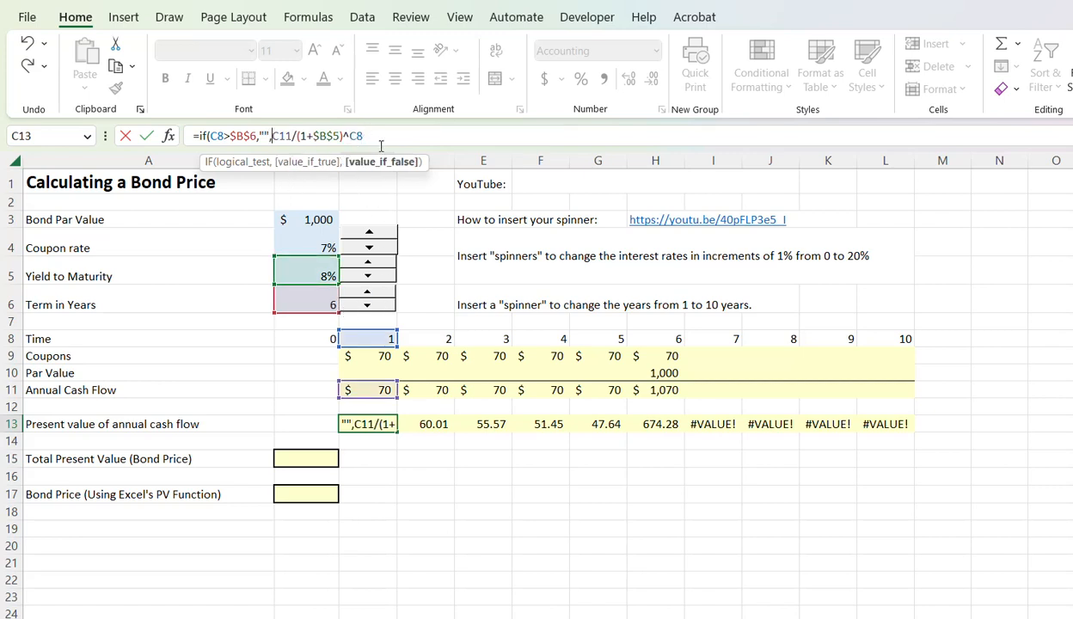
left_click(387, 137)
type(")")
key("Return")
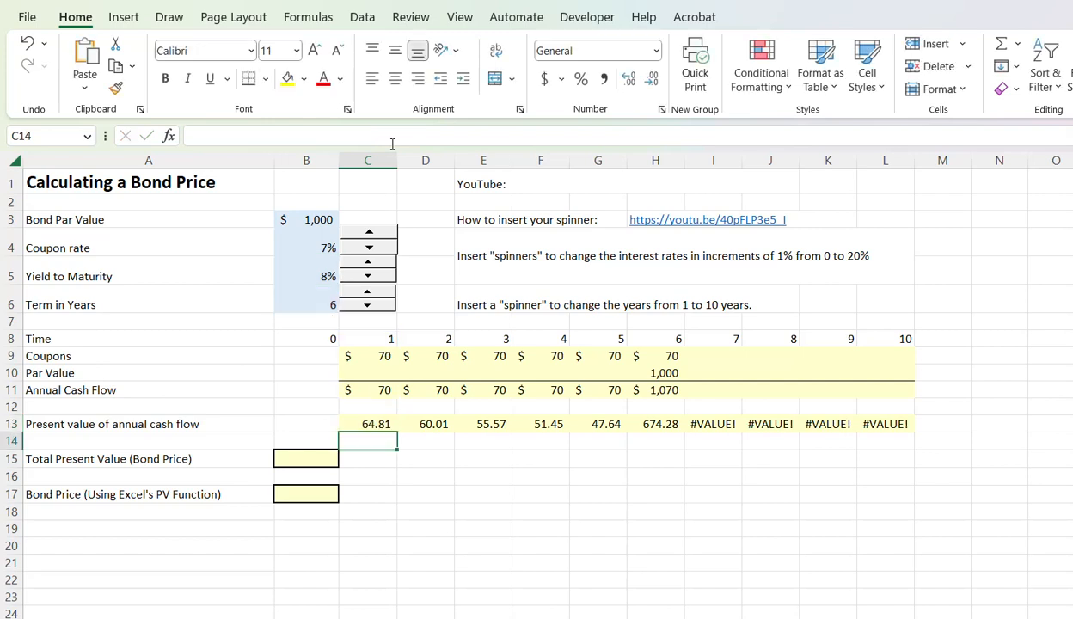
Fill the C13 present value formula across to L13 and test the row by raising the term to 8 years with the spinner
left_click(370, 421)
left_click_drag(396, 434, 894, 426)
left_click(381, 297)
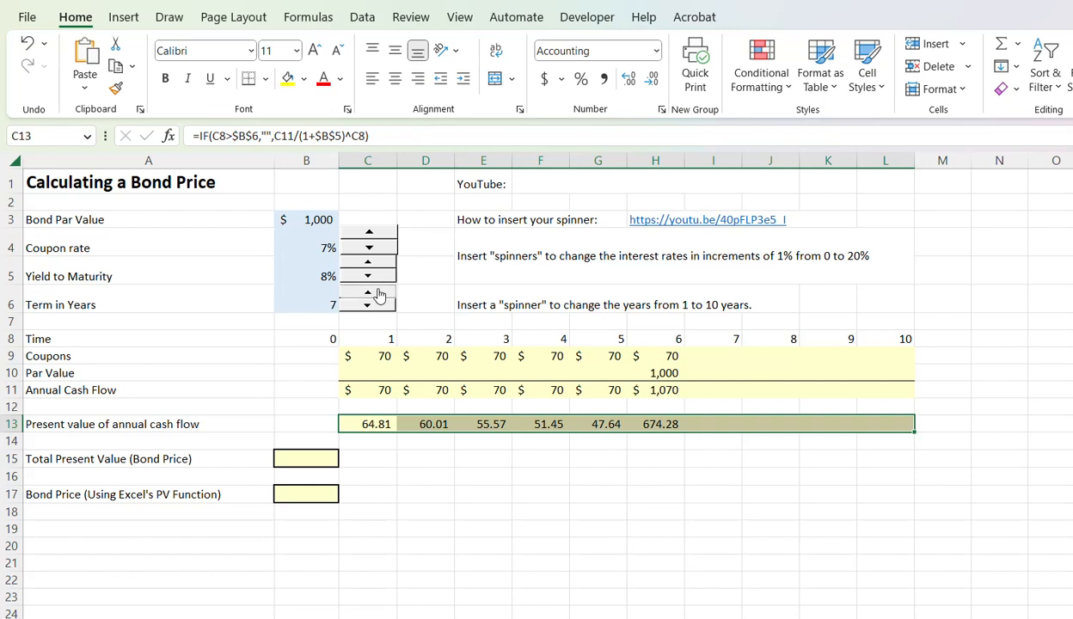
left_click(381, 295)
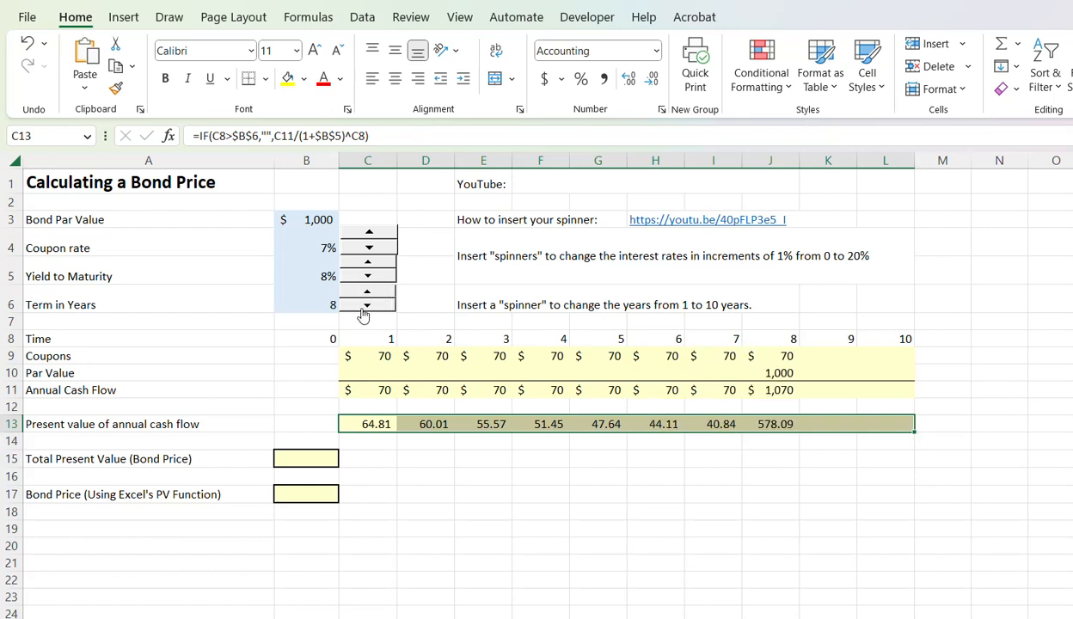
Total the present values of the annual cash flows in B15 with =SUM(C13:L13)
left_click(305, 460)
type("=sum(")
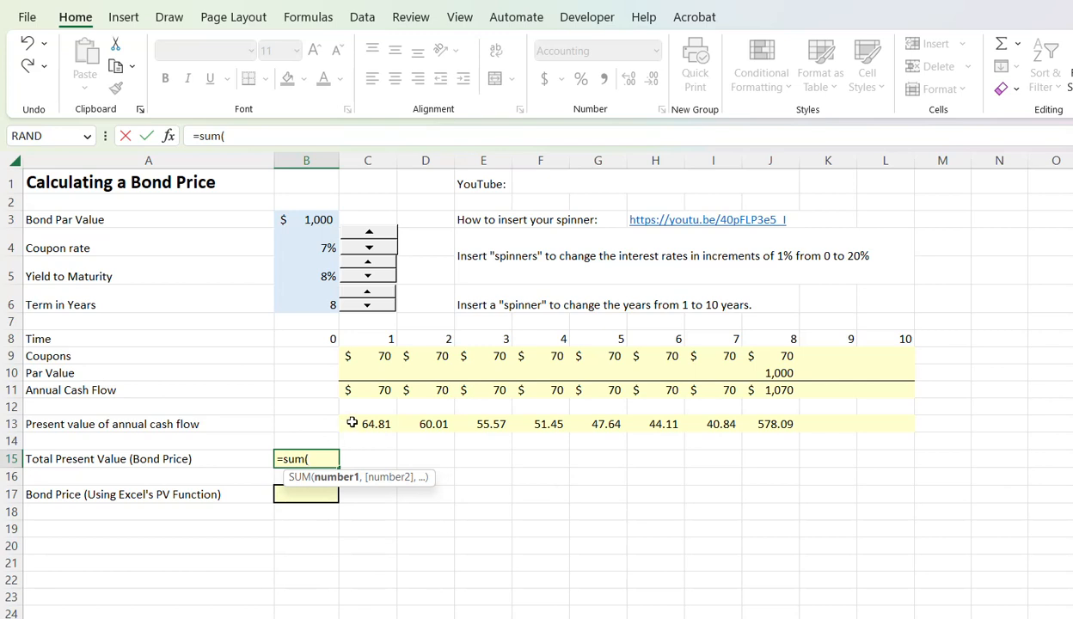
left_click_drag(351, 419, 866, 420)
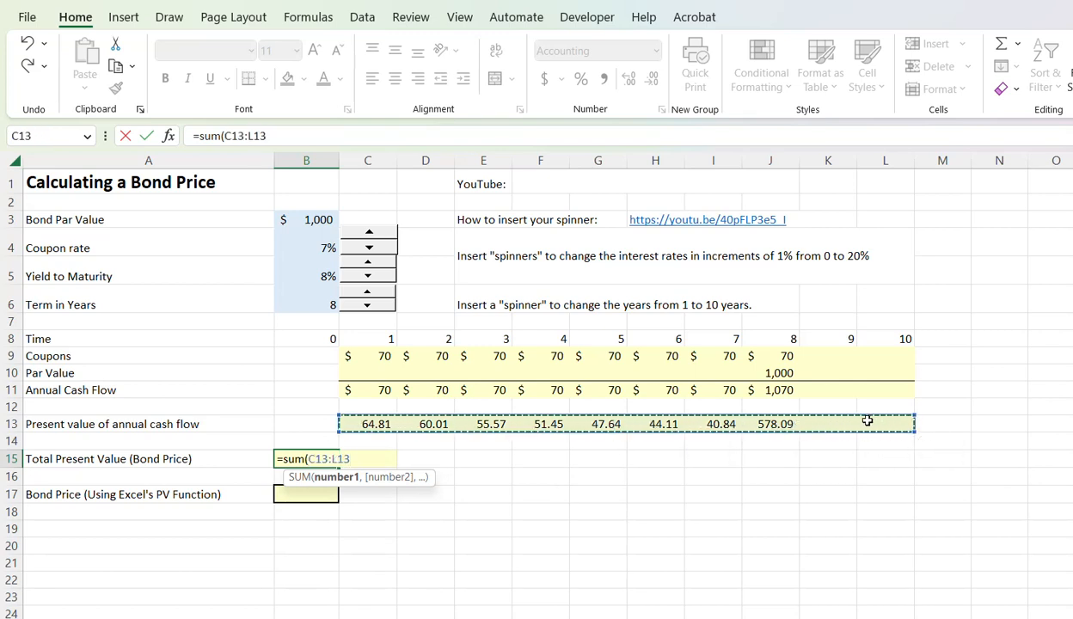
key("Return")
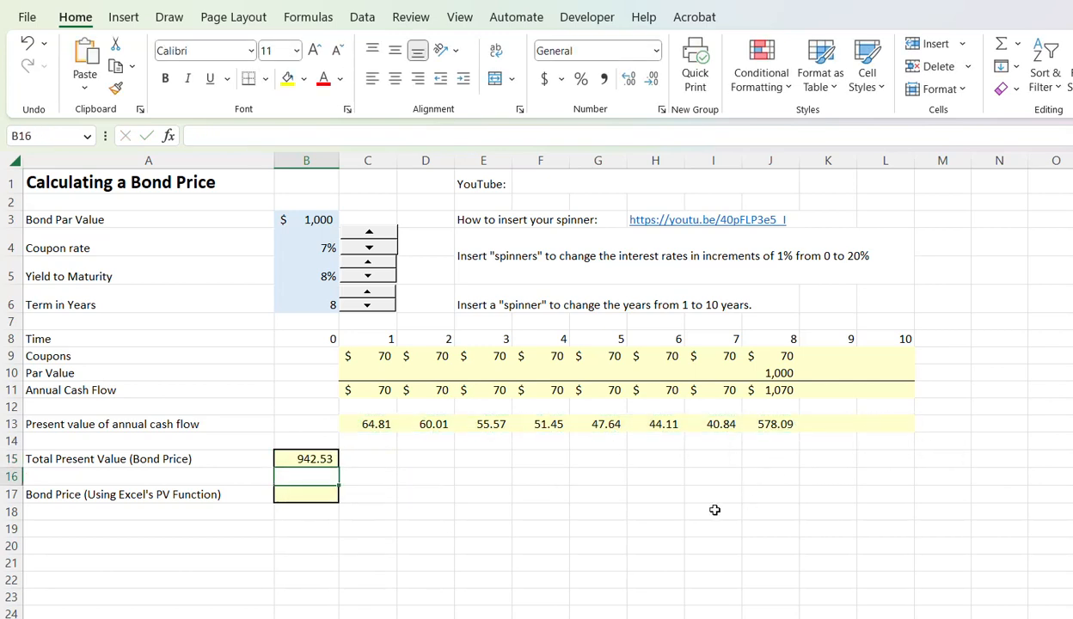
Calculate the bond price in B17 with Excel's PV function, entering =PV(B5,B6,B4*B3,B3)
left_click(287, 490)
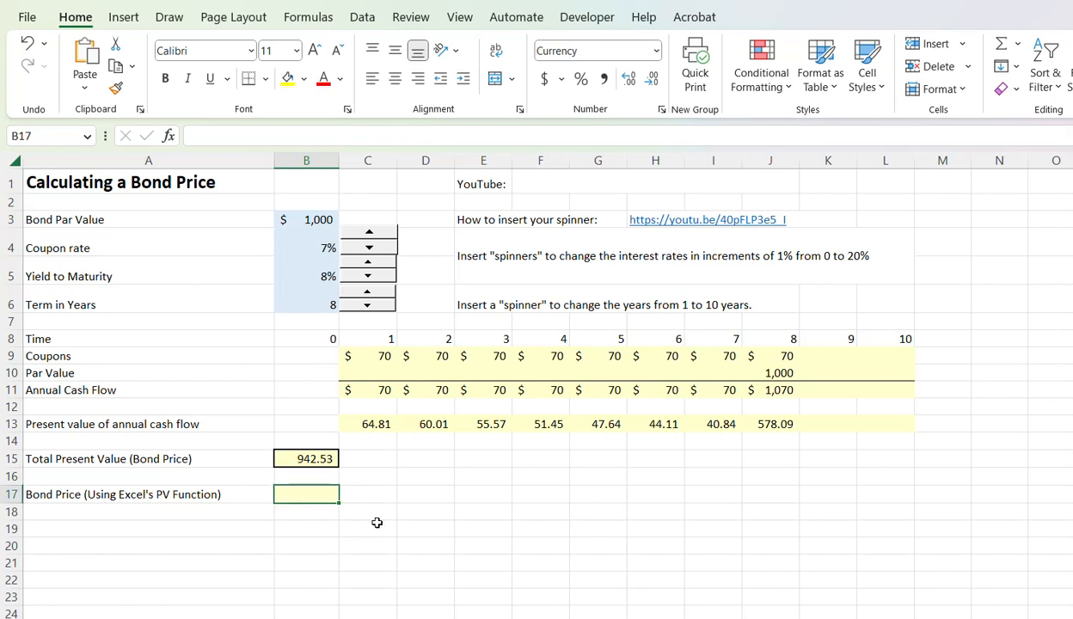
type("=pv(")
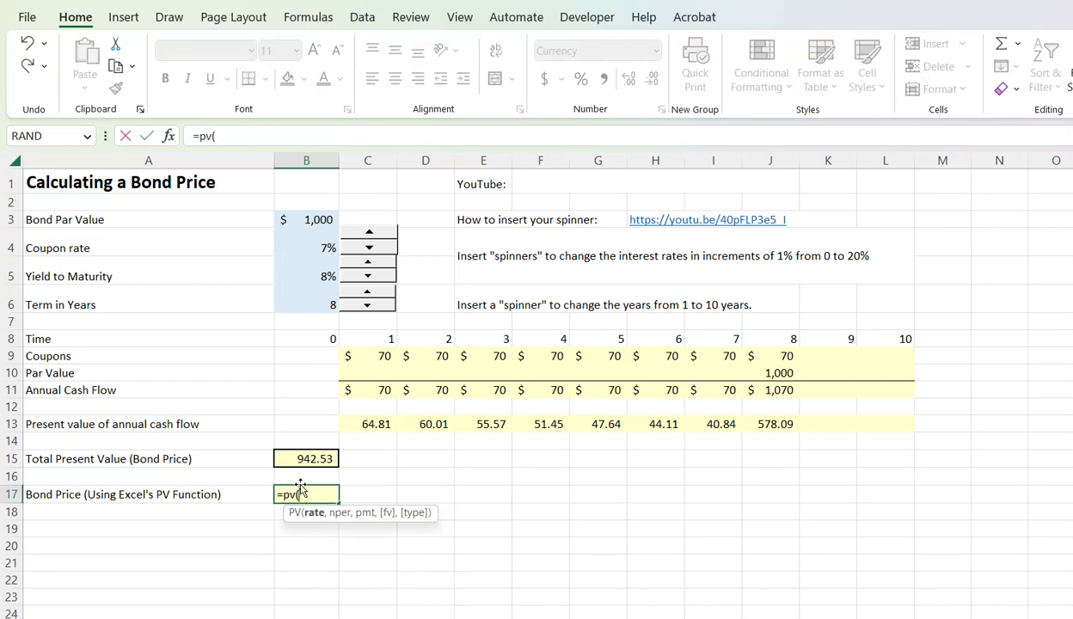
left_click(309, 274)
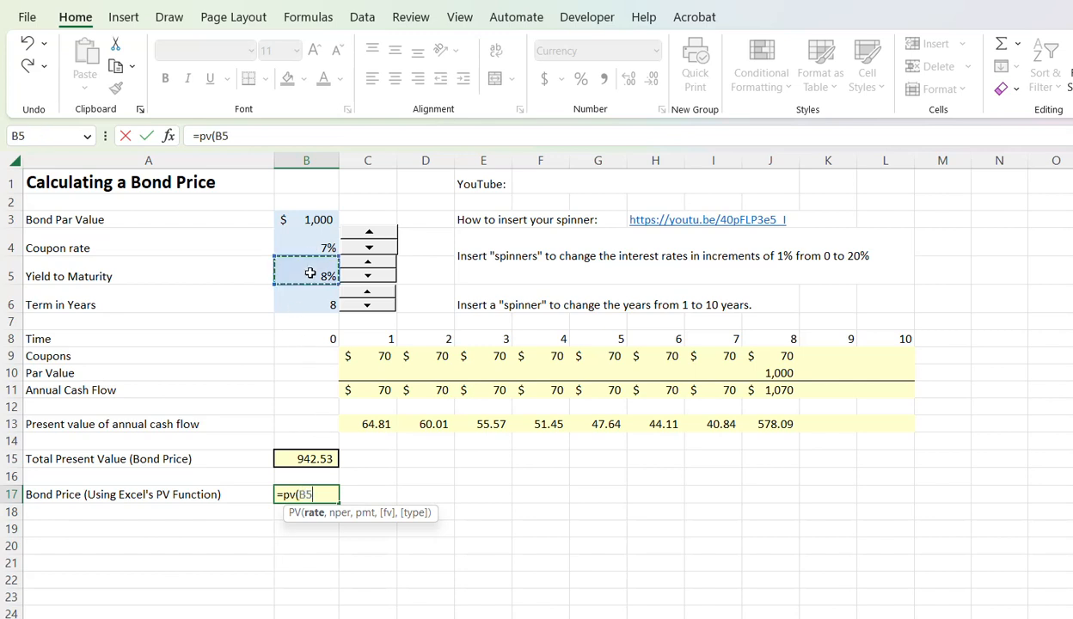
type(",")
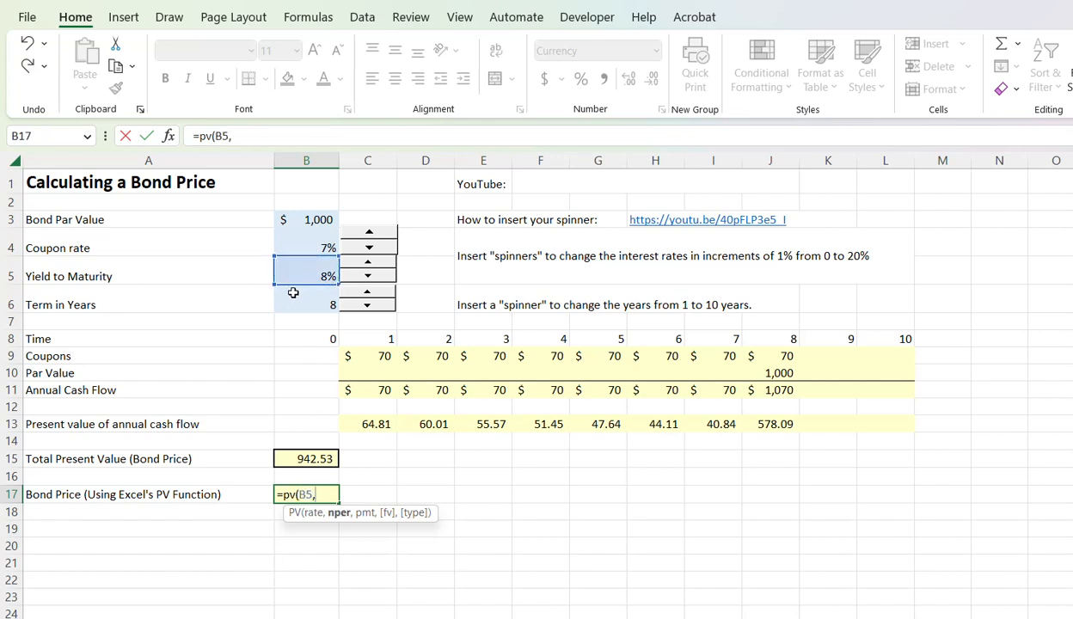
left_click(306, 298)
type(",")
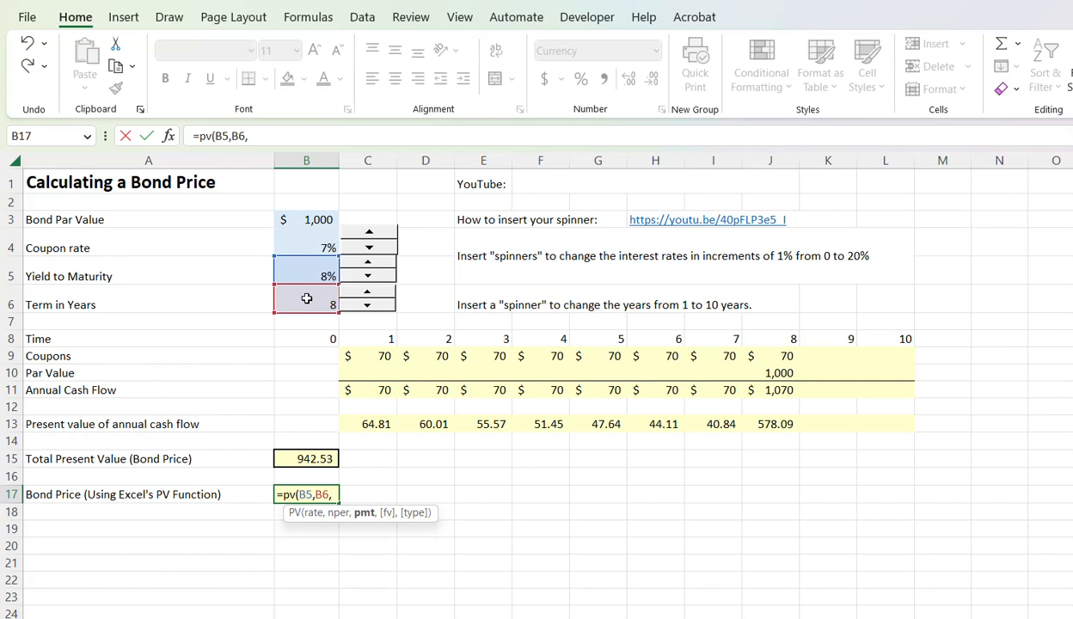
type("=")
left_click(324, 246)
type("*")
left_click(312, 219)
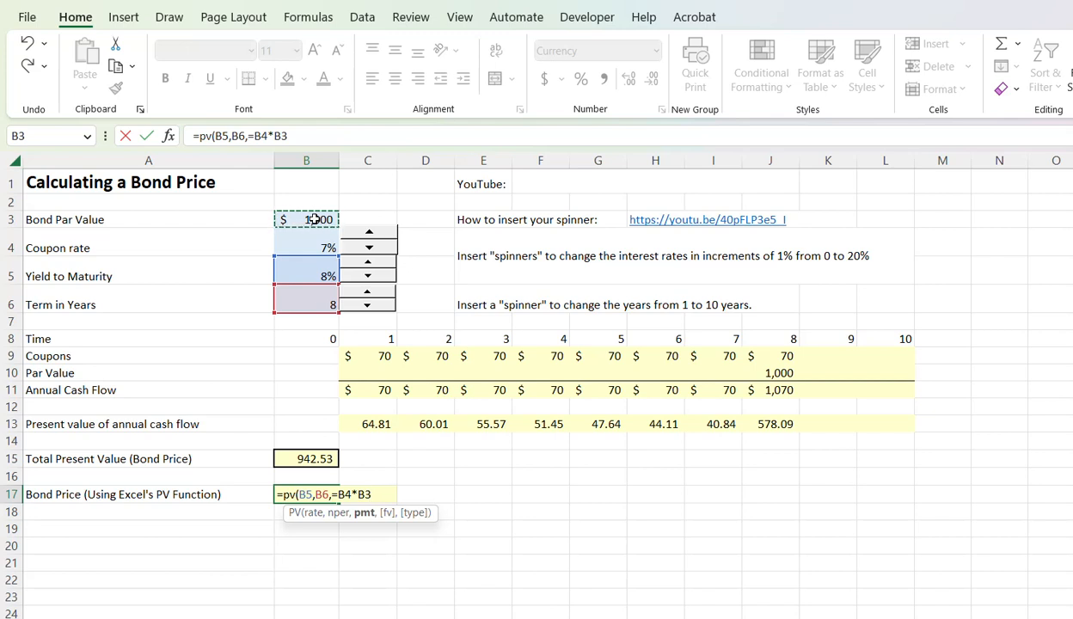
left_click(334, 492)
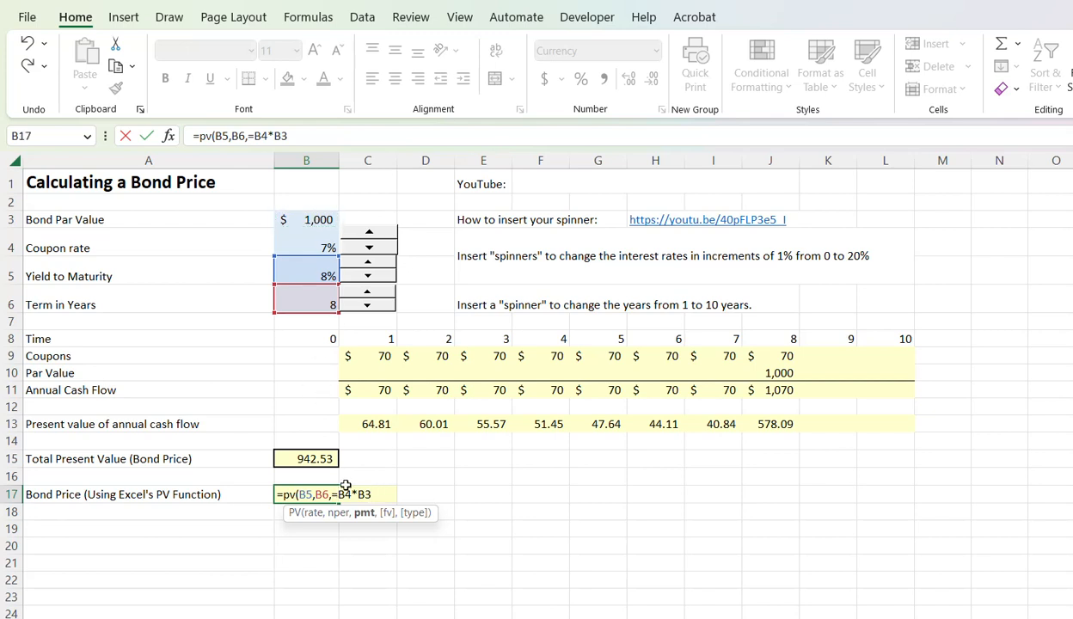
key("BackSpace")
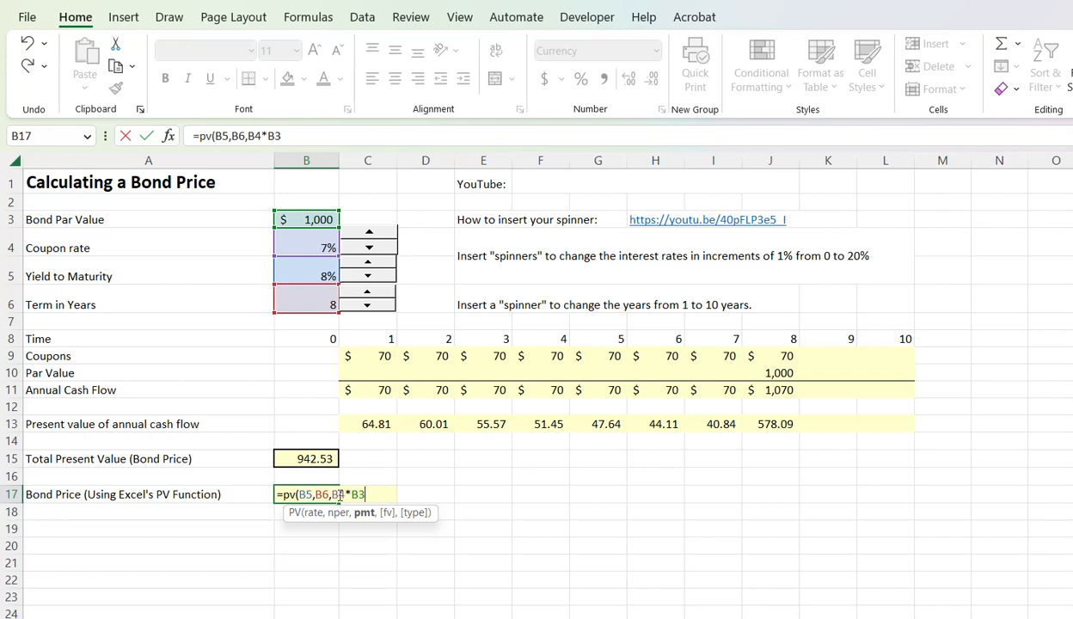
type(",")
left_click(311, 219)
type(")")
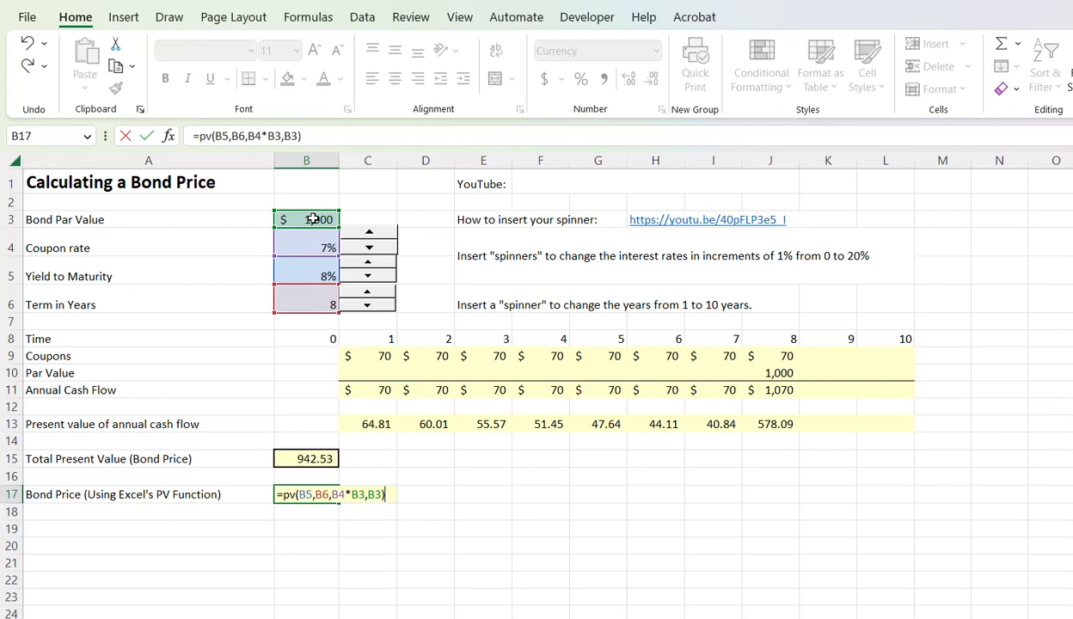
key("Return")
Reverse the sign of the bond price in B17 by changing the formula to =-PV(B5,B6,B4*B3,B3)
left_click(310, 494)
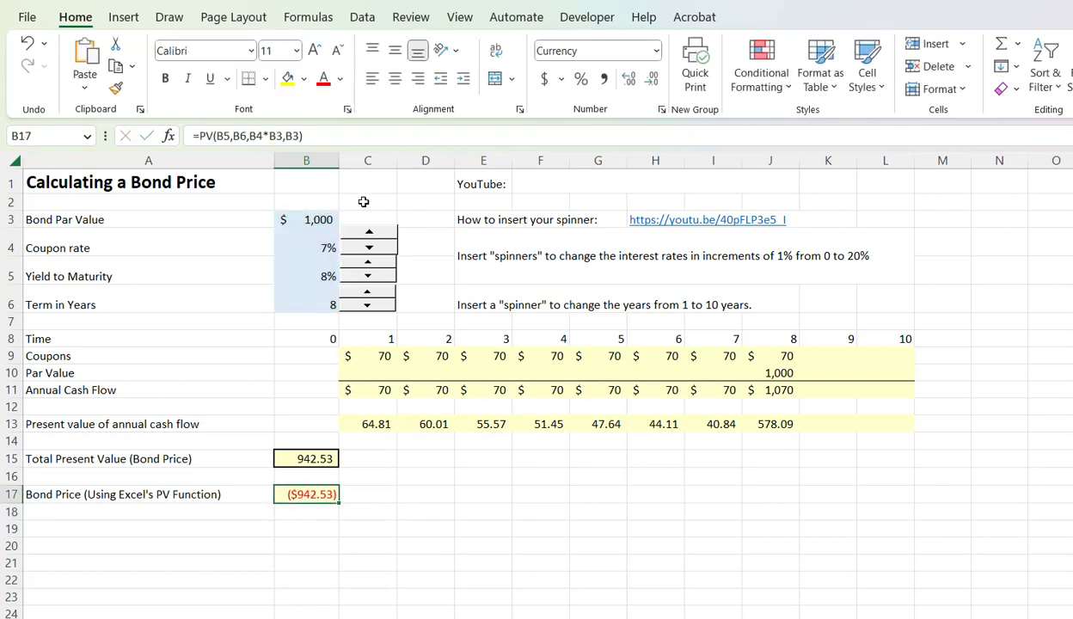
left_click(198, 133)
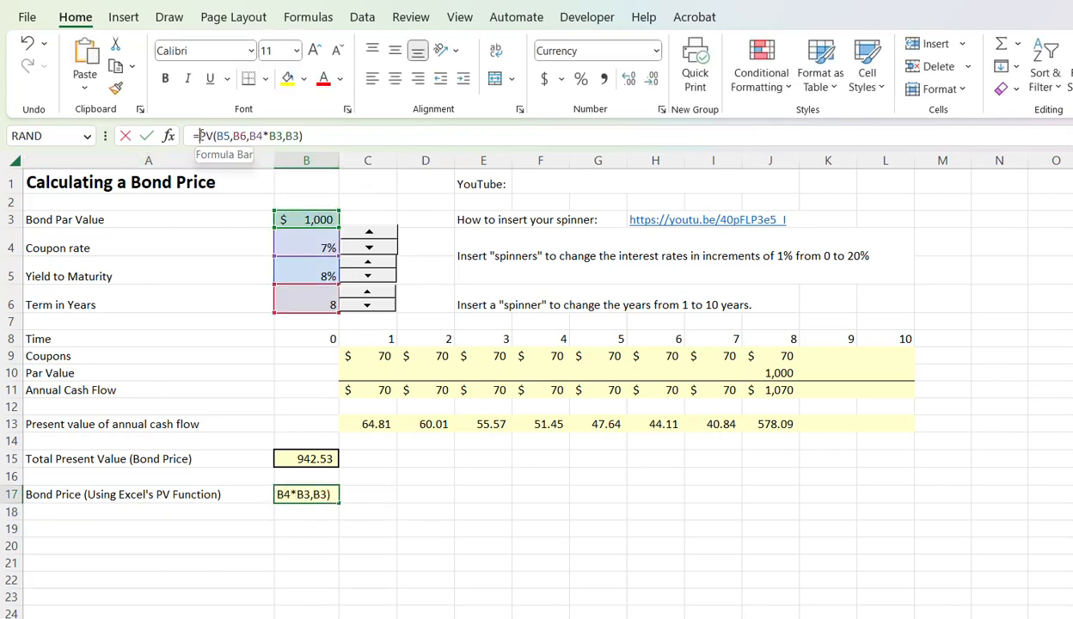
type("-")
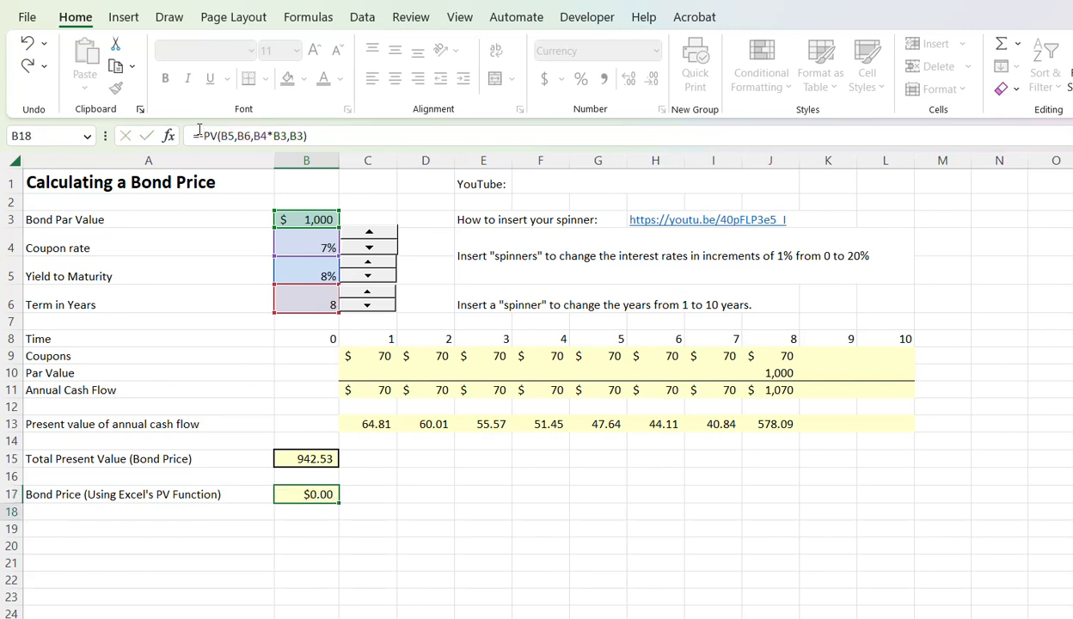
key("Return")
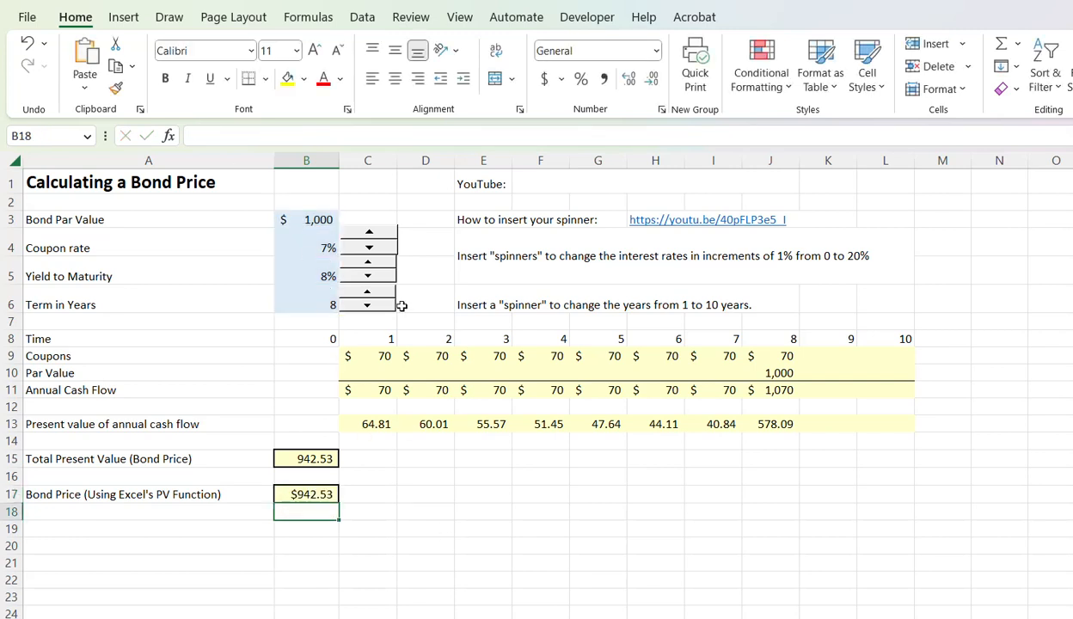
Test both bond prices by raising the coupon rate to 8% and lowering the term to 4 years with the spinners
left_click(379, 235)
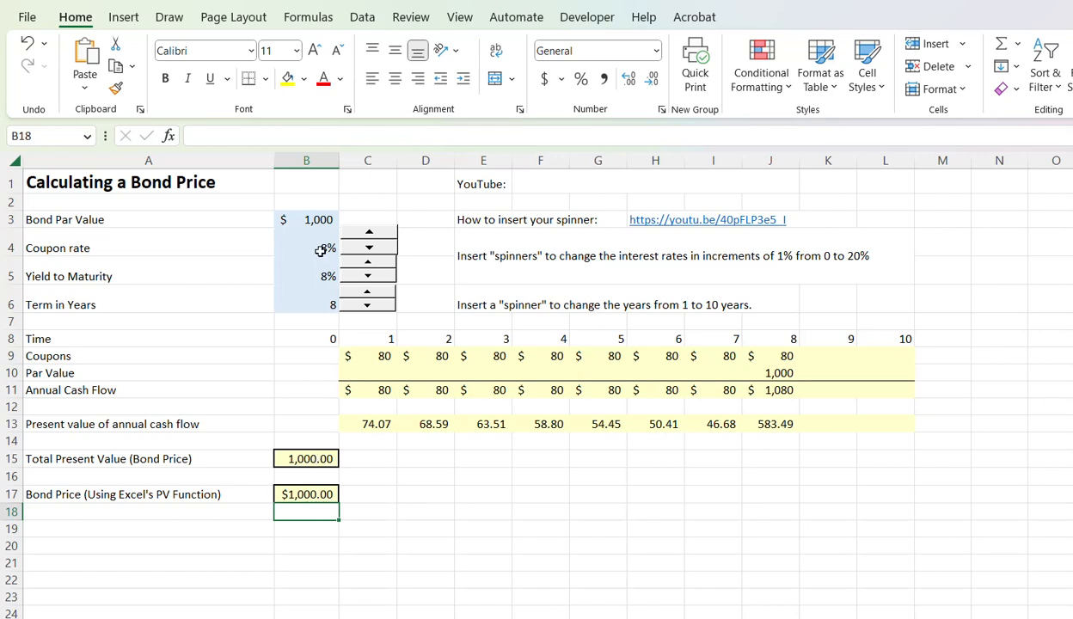
left_click(367, 307)
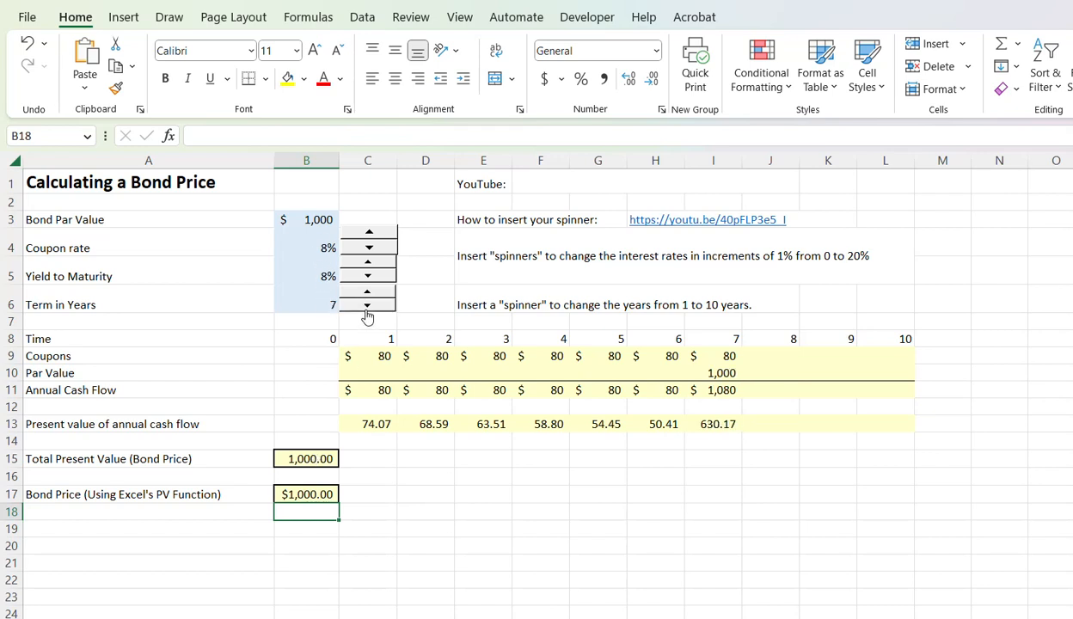
left_click(367, 307)
left_click(367, 307)
left_click(367, 307)
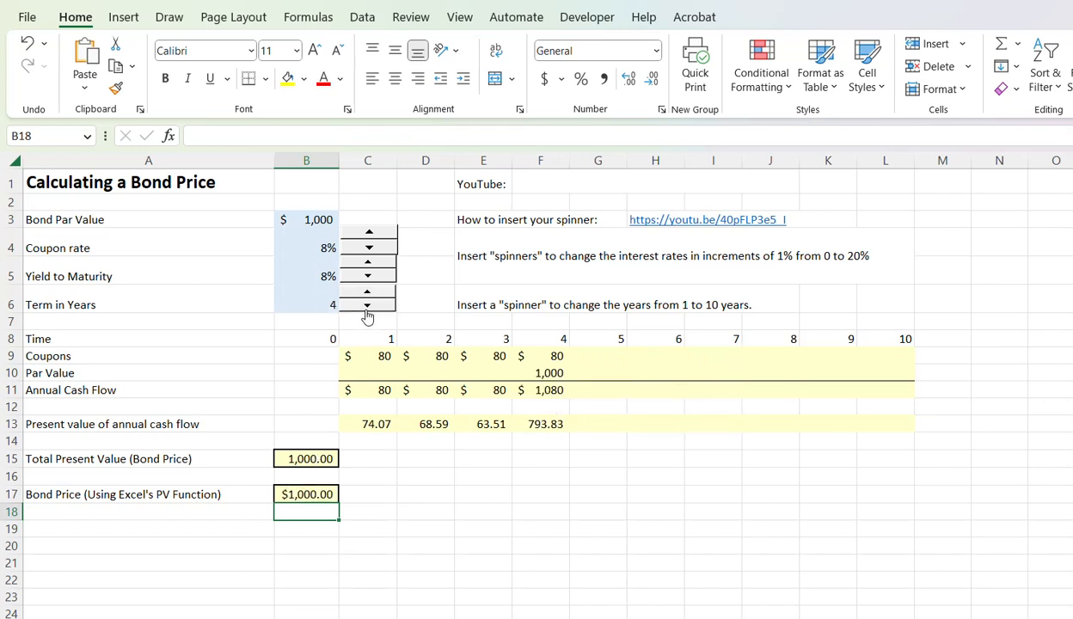